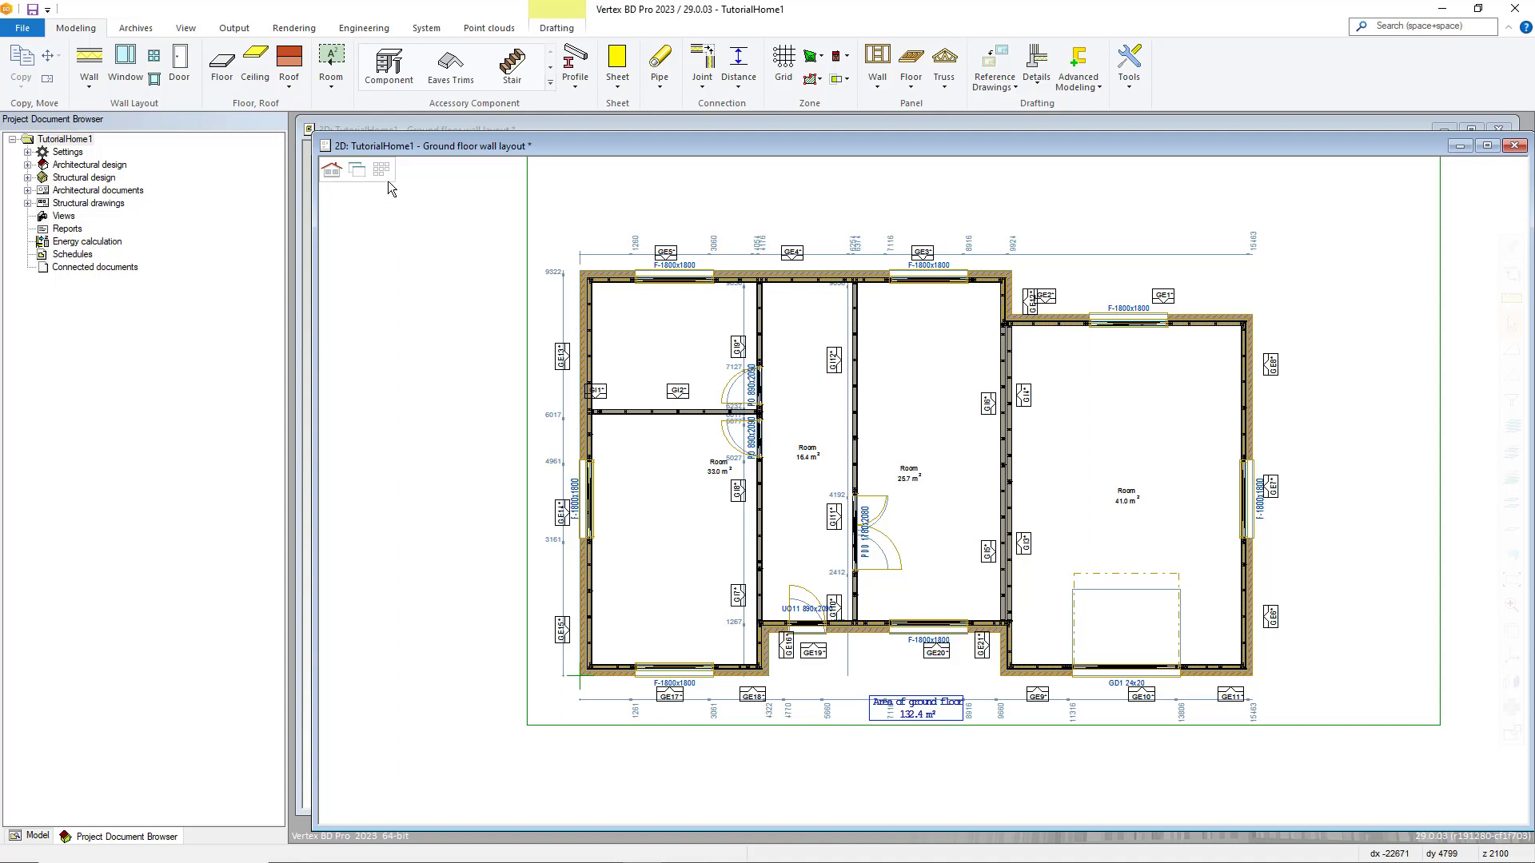
Load the Roof drawing-model pair
{"action": "left_click", "coordinate": [378, 167]}
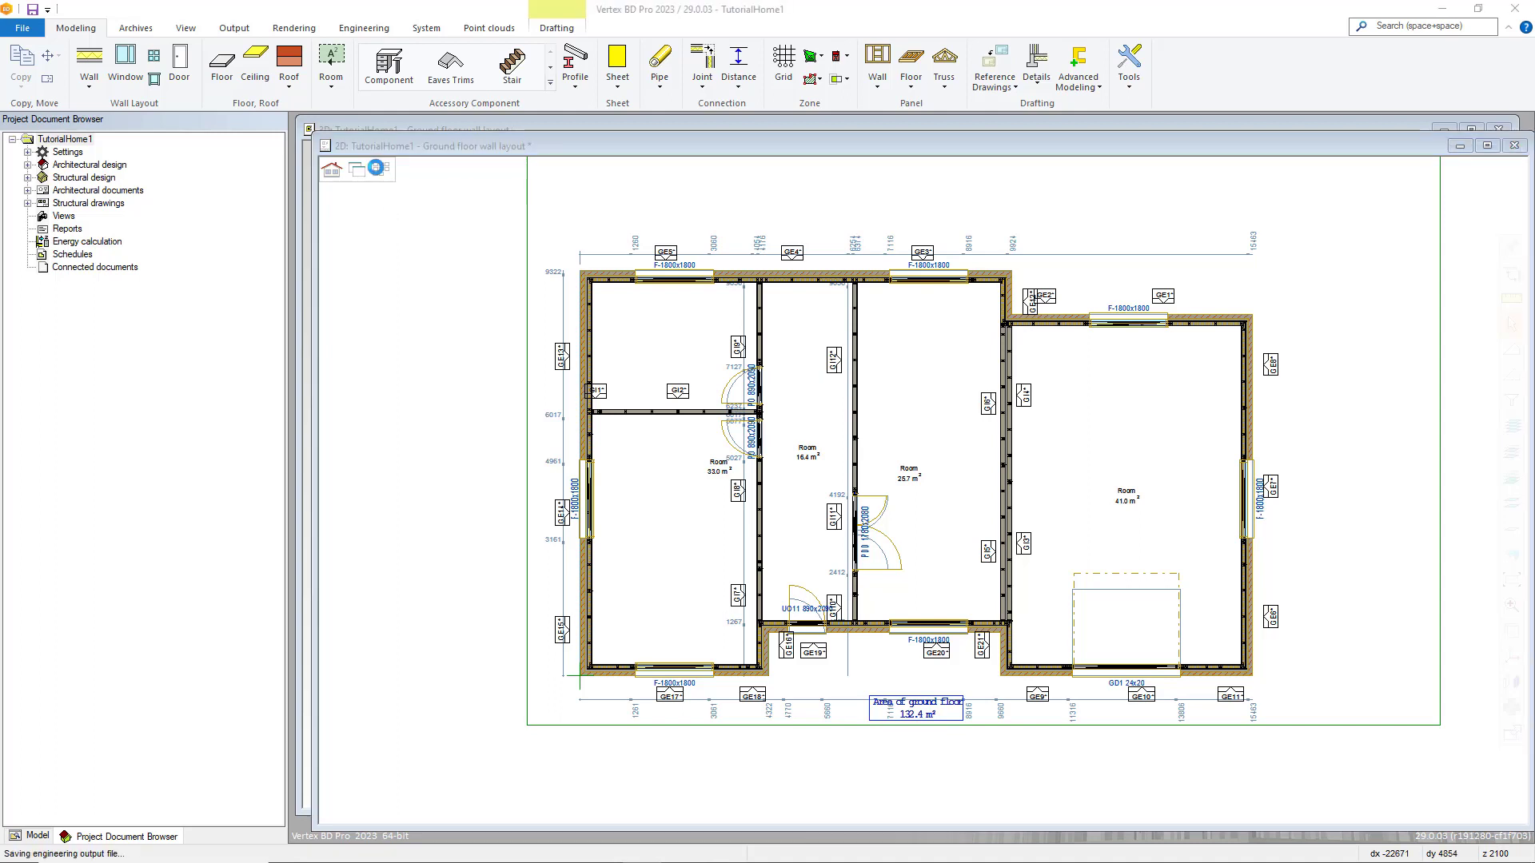
{"action": "middle_click", "coordinate": [366, 182]}
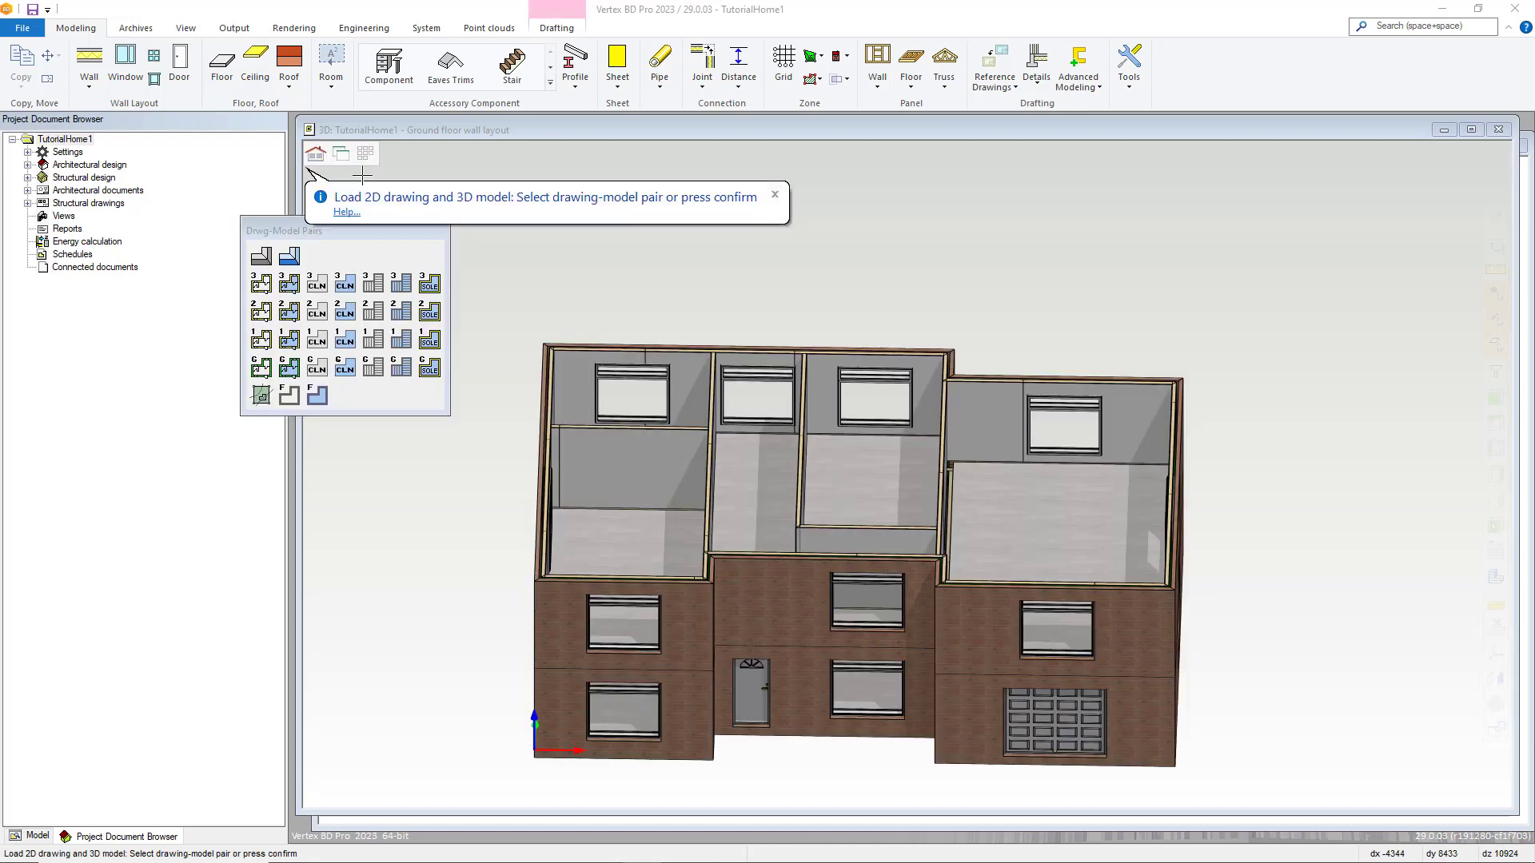
{"action": "middle_click_drag", "start_coordinate": [690, 614], "coordinate": [685, 603]}
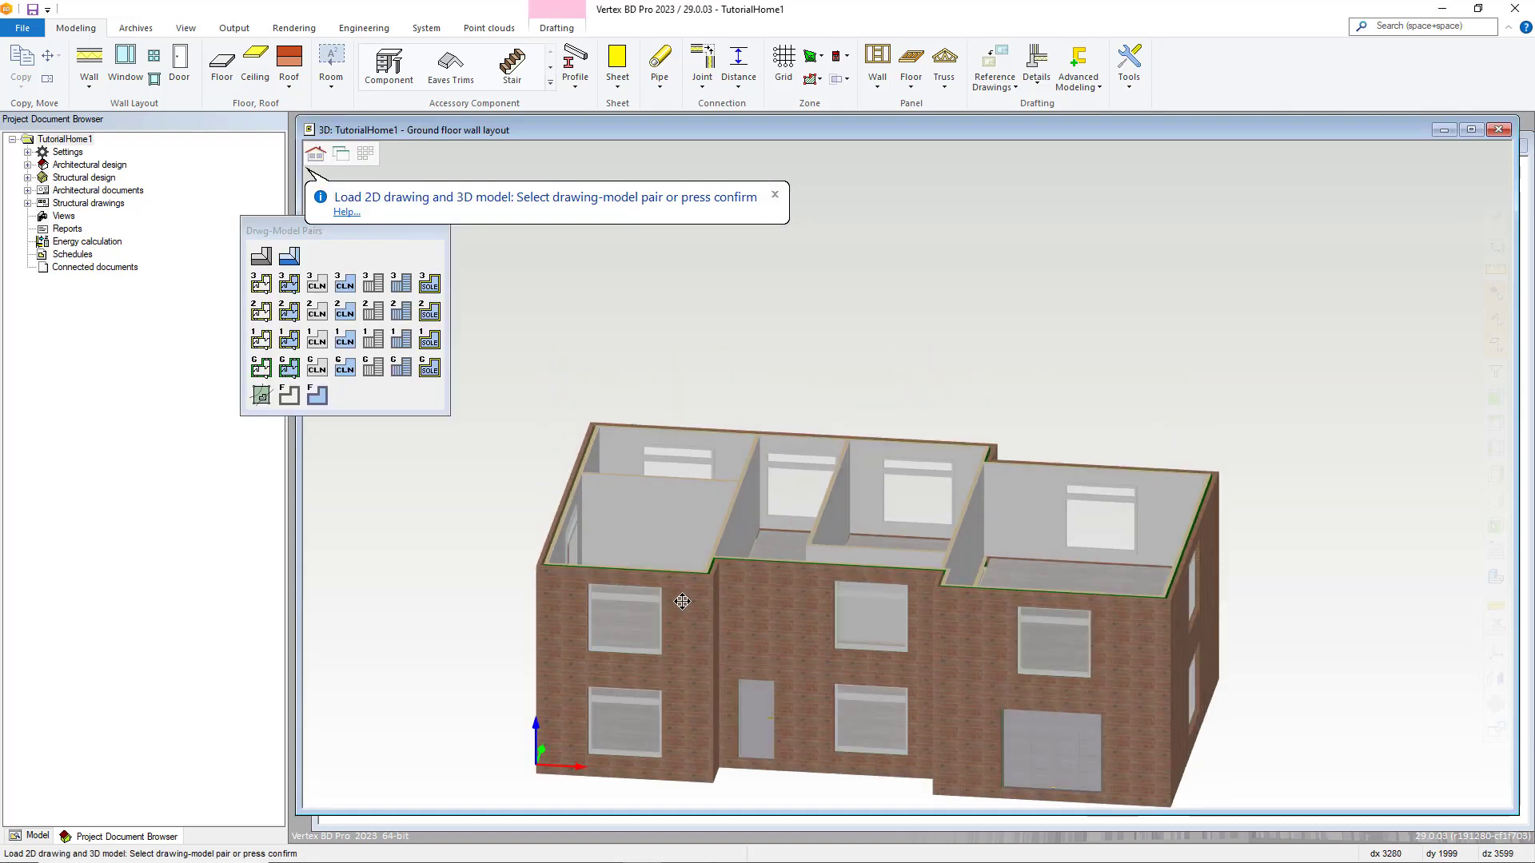
{"action": "scroll", "coordinate": [777, 654], "scroll_direction": "down", "scroll_amount": 1}
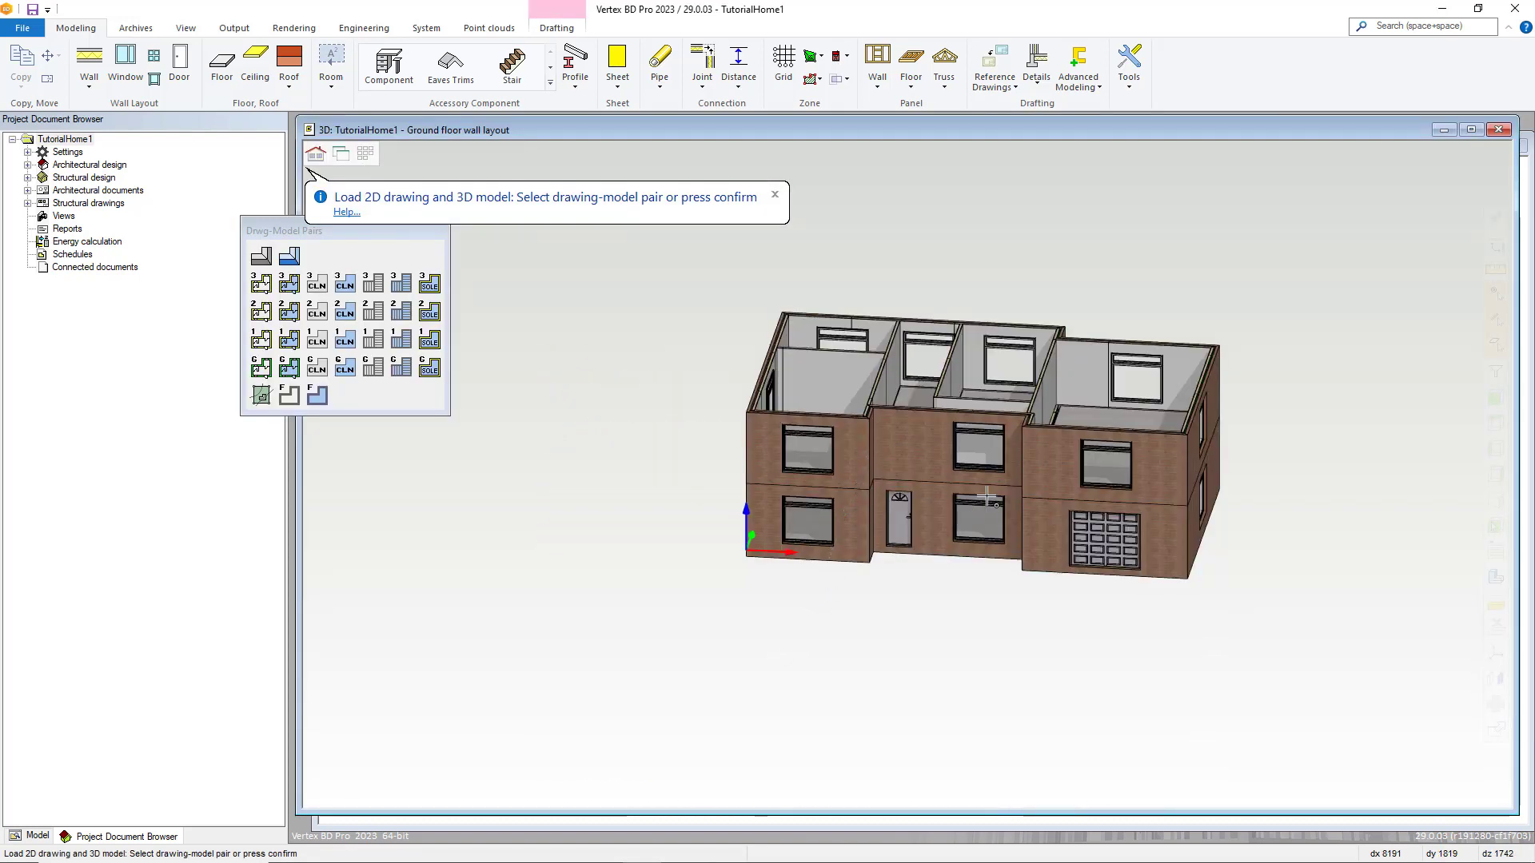
{"action": "scroll", "coordinate": [918, 499], "scroll_direction": "up", "scroll_amount": 1}
{"action": "scroll", "coordinate": [907, 440], "scroll_direction": "up", "scroll_amount": 1}
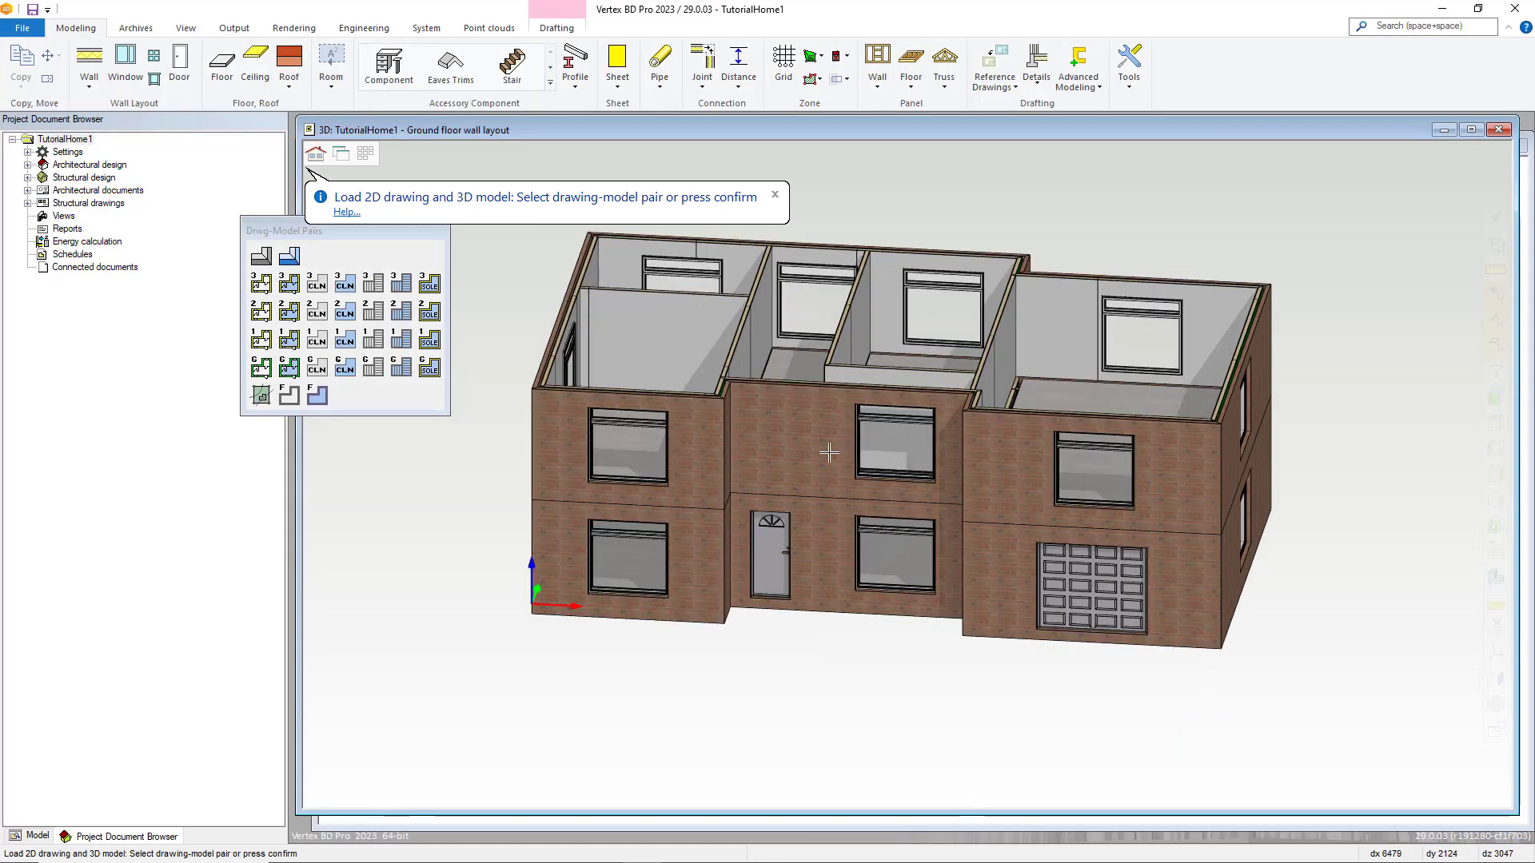
{"action": "left_click", "coordinate": [270, 264]}
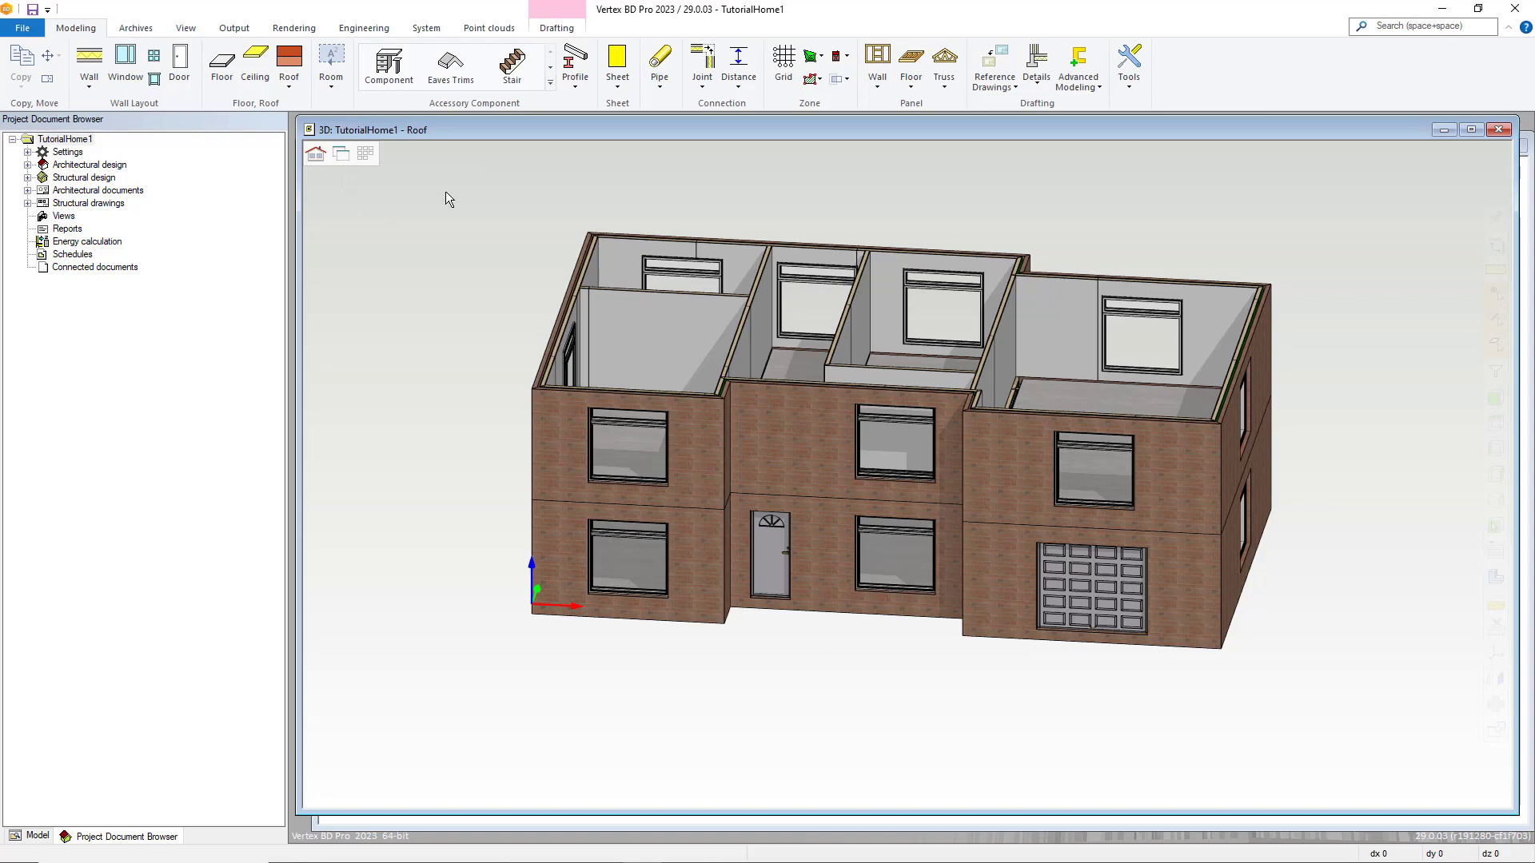
Switch to the 2D Roof drawing and finish the drawing-model pair selection
{"action": "left_click", "coordinate": [366, 155]}
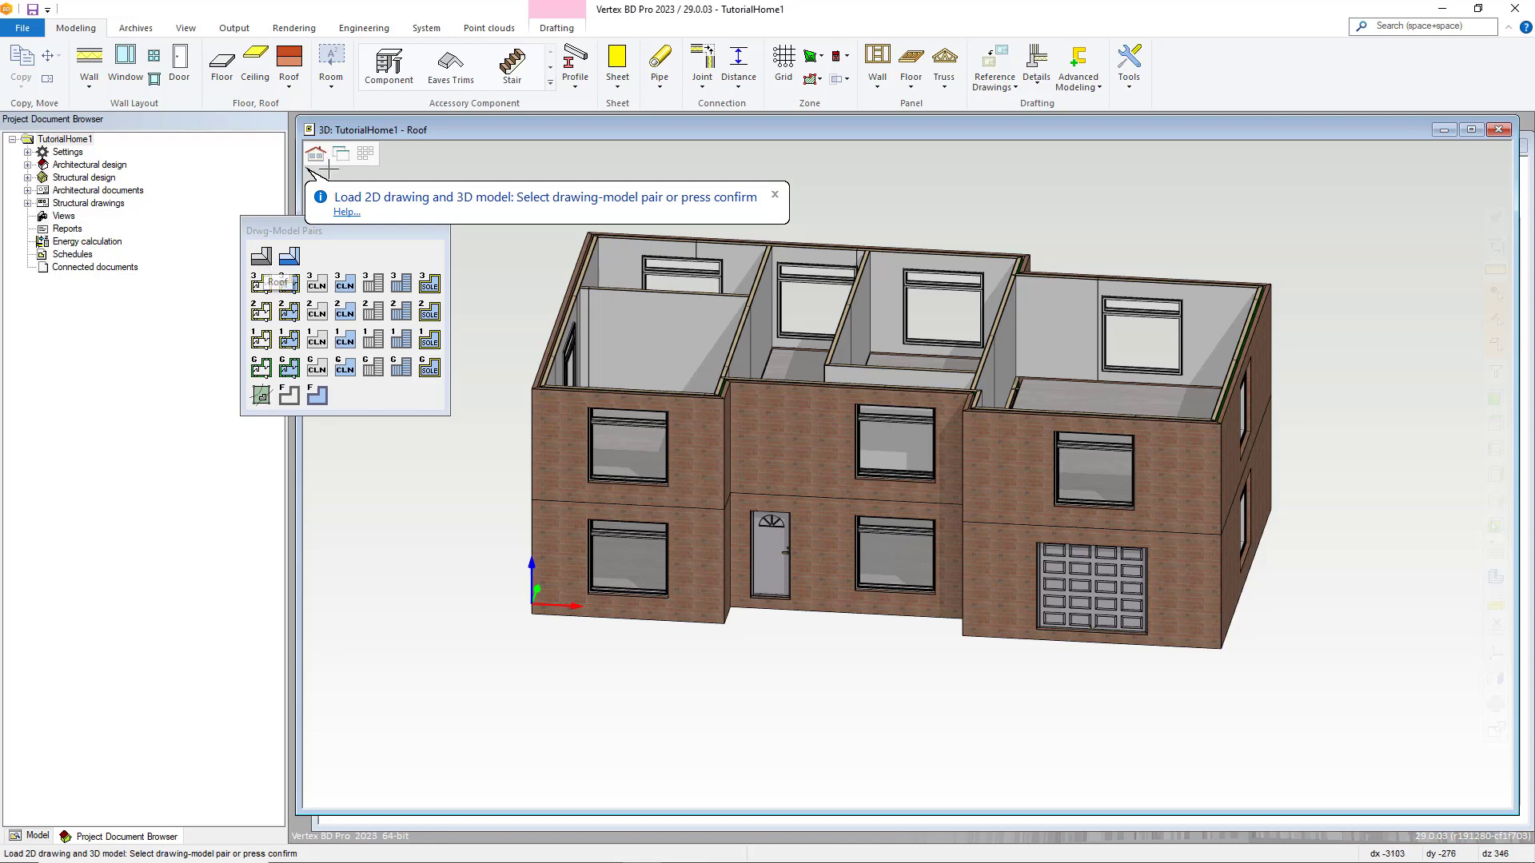
{"action": "left_click", "coordinate": [349, 165]}
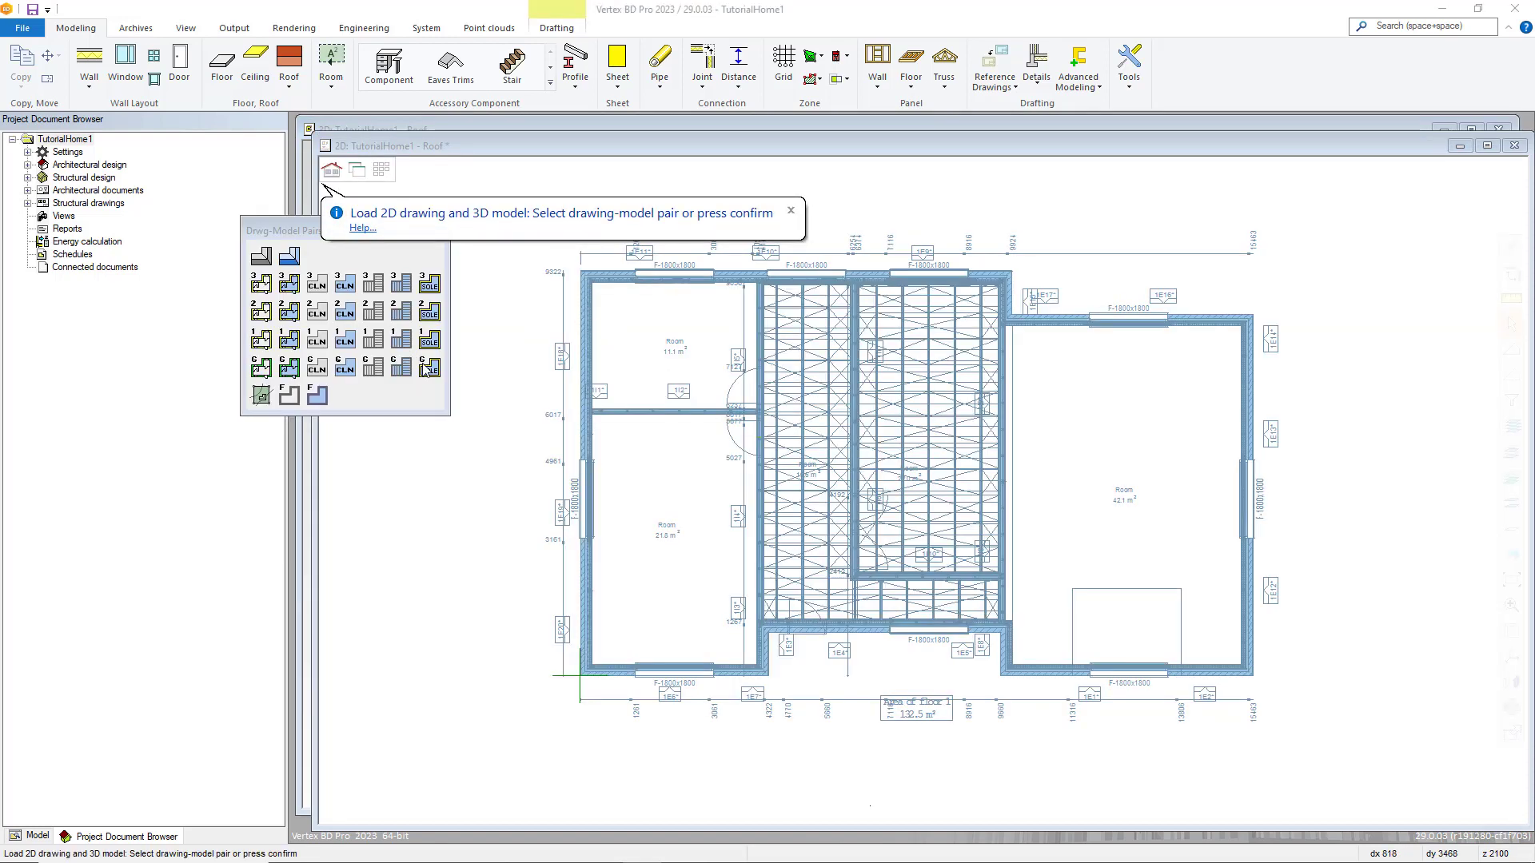
{"action": "right_click", "coordinate": [499, 442]}
{"action": "left_click", "coordinate": [546, 524]}
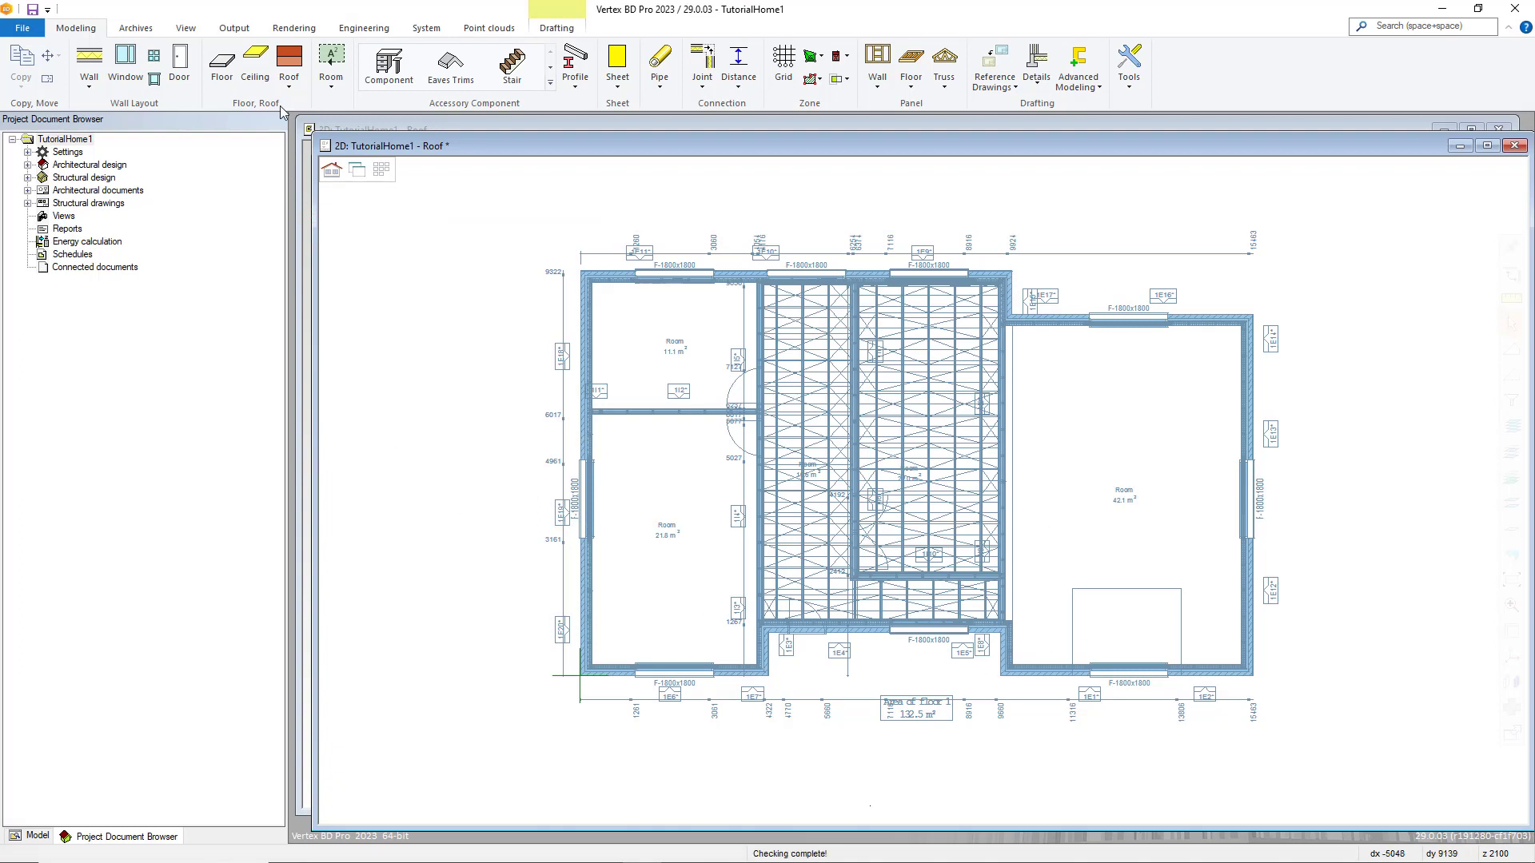
Start adding an eave line and open the truss roof parameter set Main Roof 15 DEG
{"action": "left_click", "coordinate": [288, 80]}
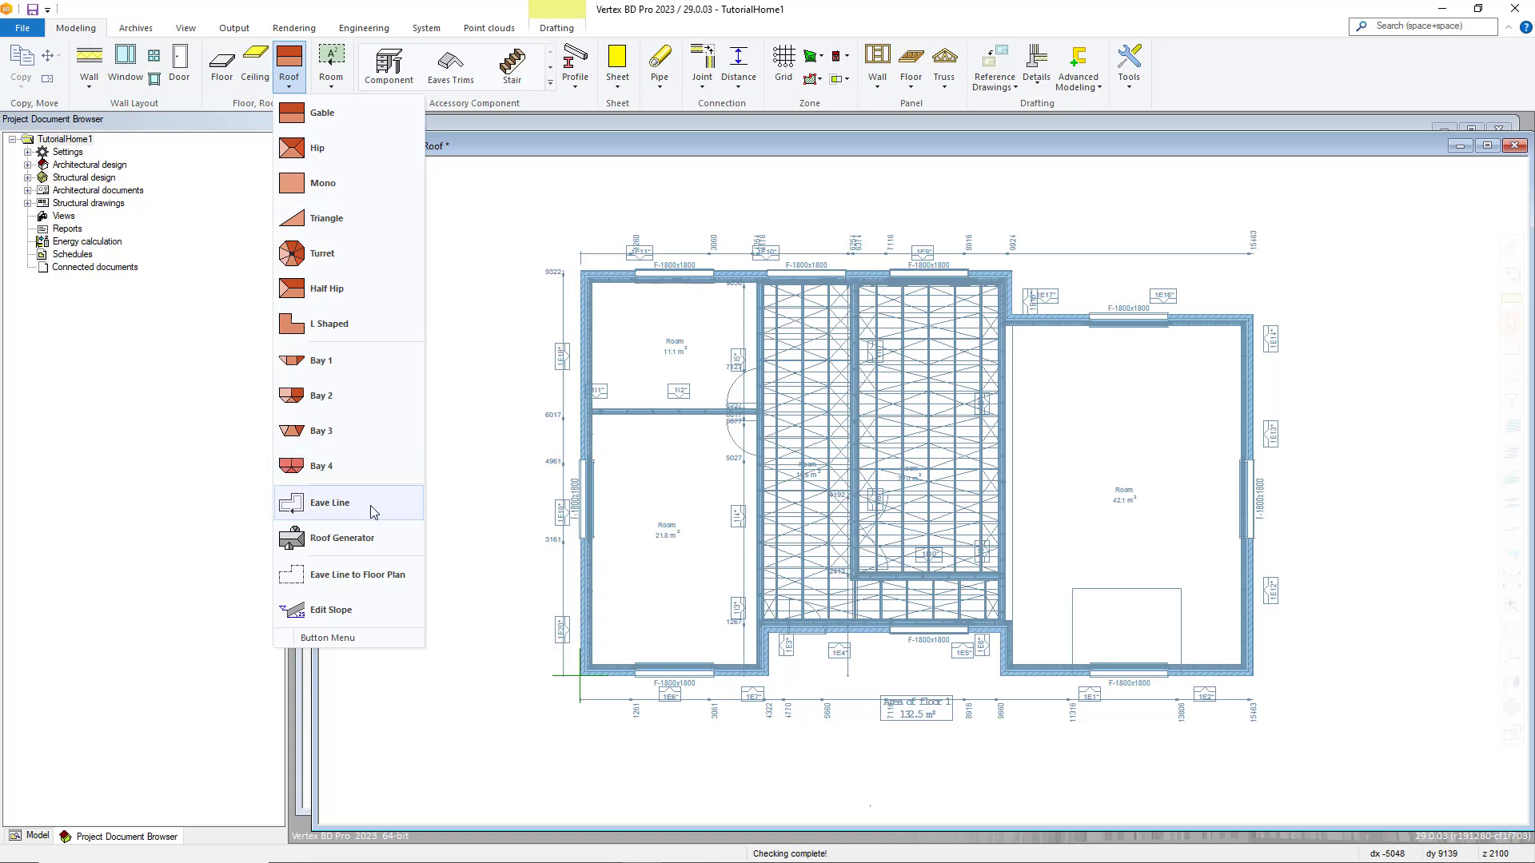
{"action": "left_click", "coordinate": [324, 503]}
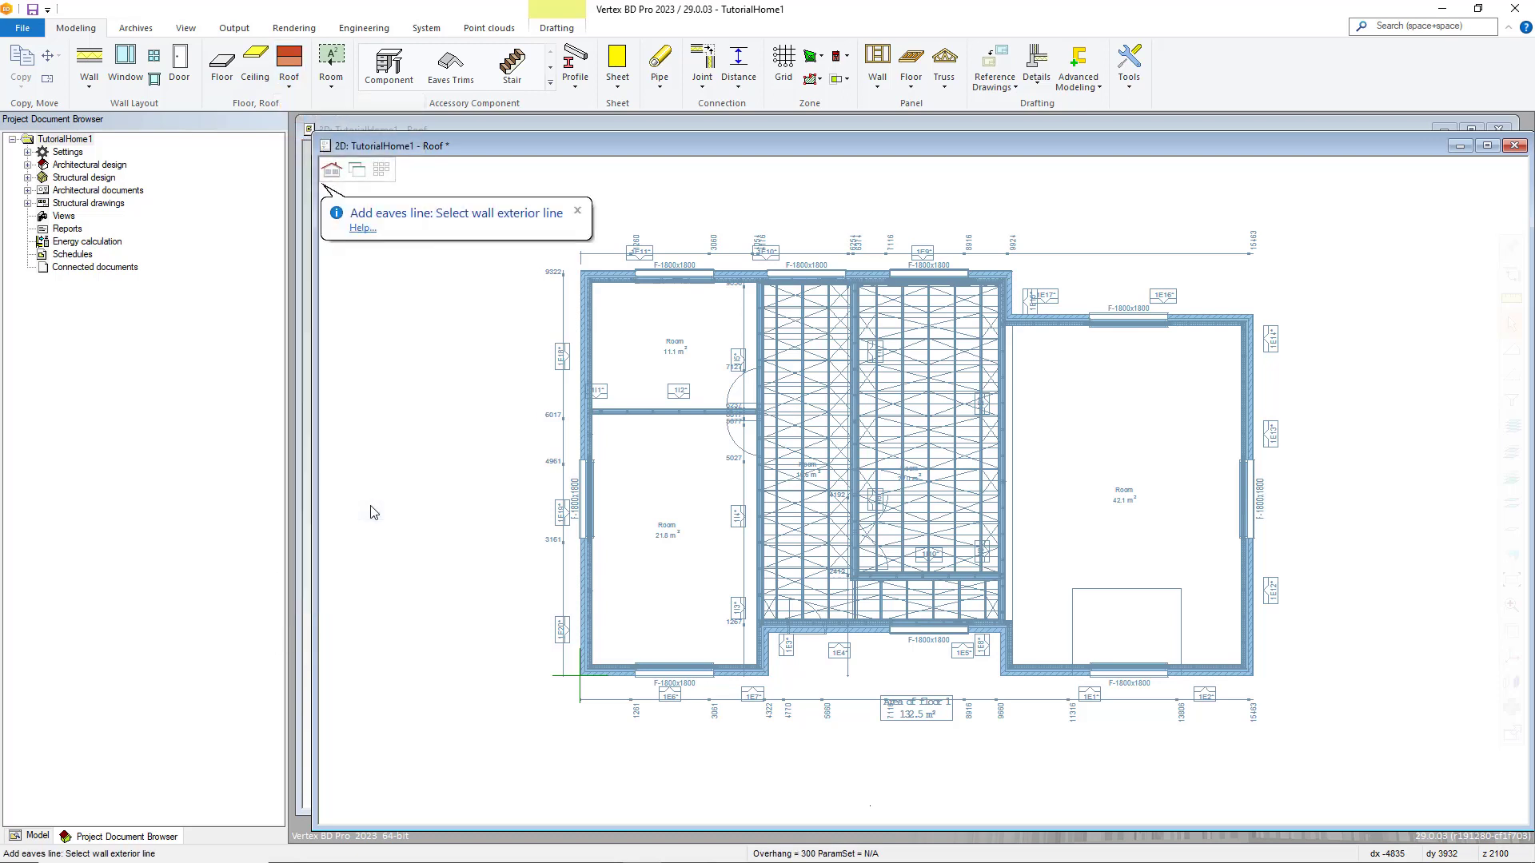
{"action": "right_click", "coordinate": [505, 374]}
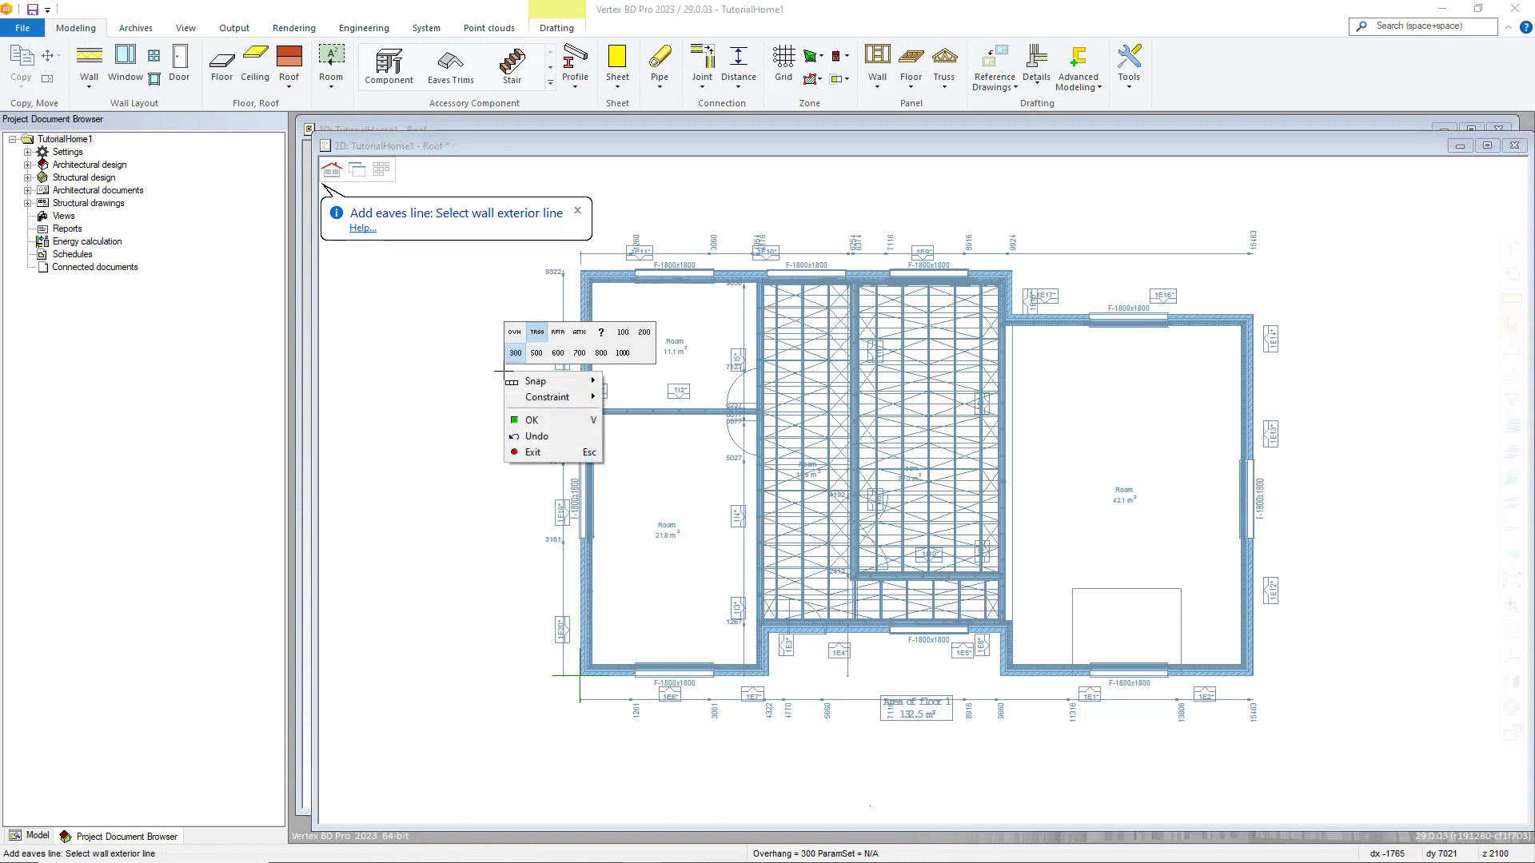
{"action": "left_click", "coordinate": [538, 335]}
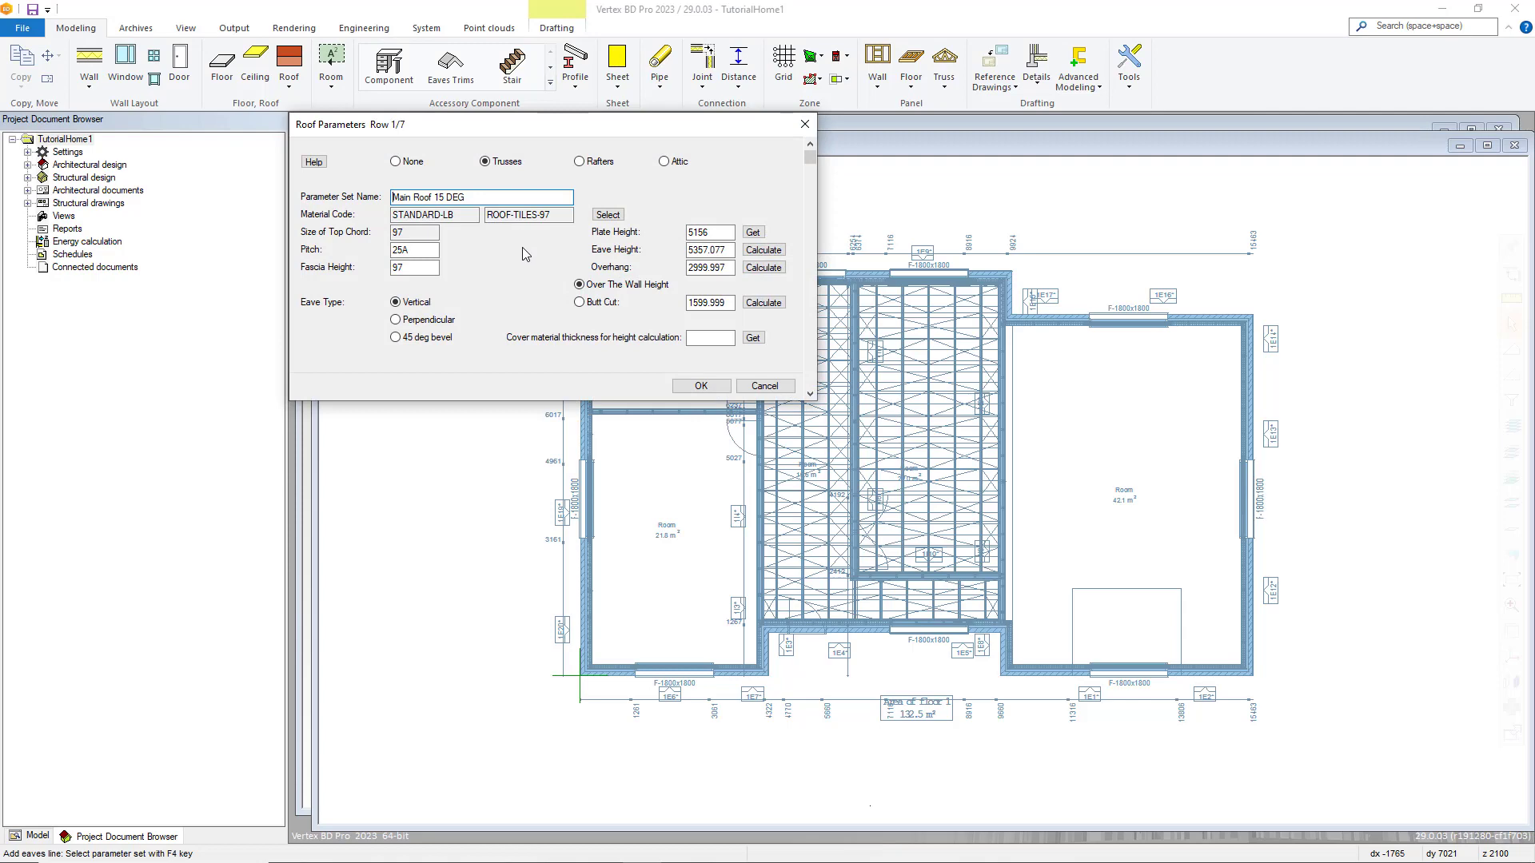
Examine the help illustration that explains the roof parameters, including overhang, eave height and butt cut, and close it
{"action": "left_click_drag", "start_coordinate": [539, 137], "coordinate": [482, 161]}
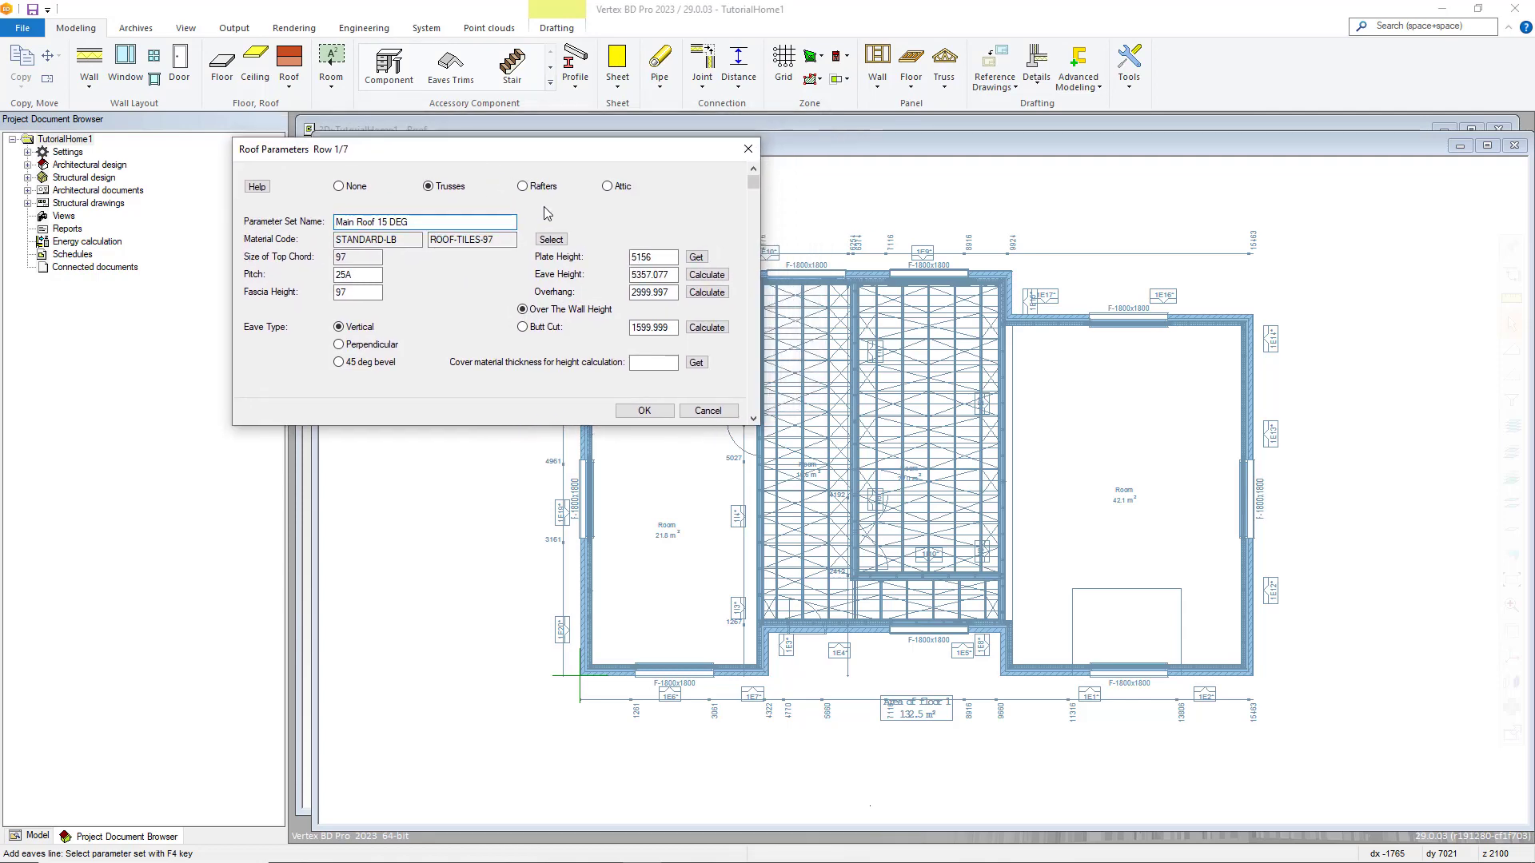
{"action": "left_click", "coordinate": [256, 188]}
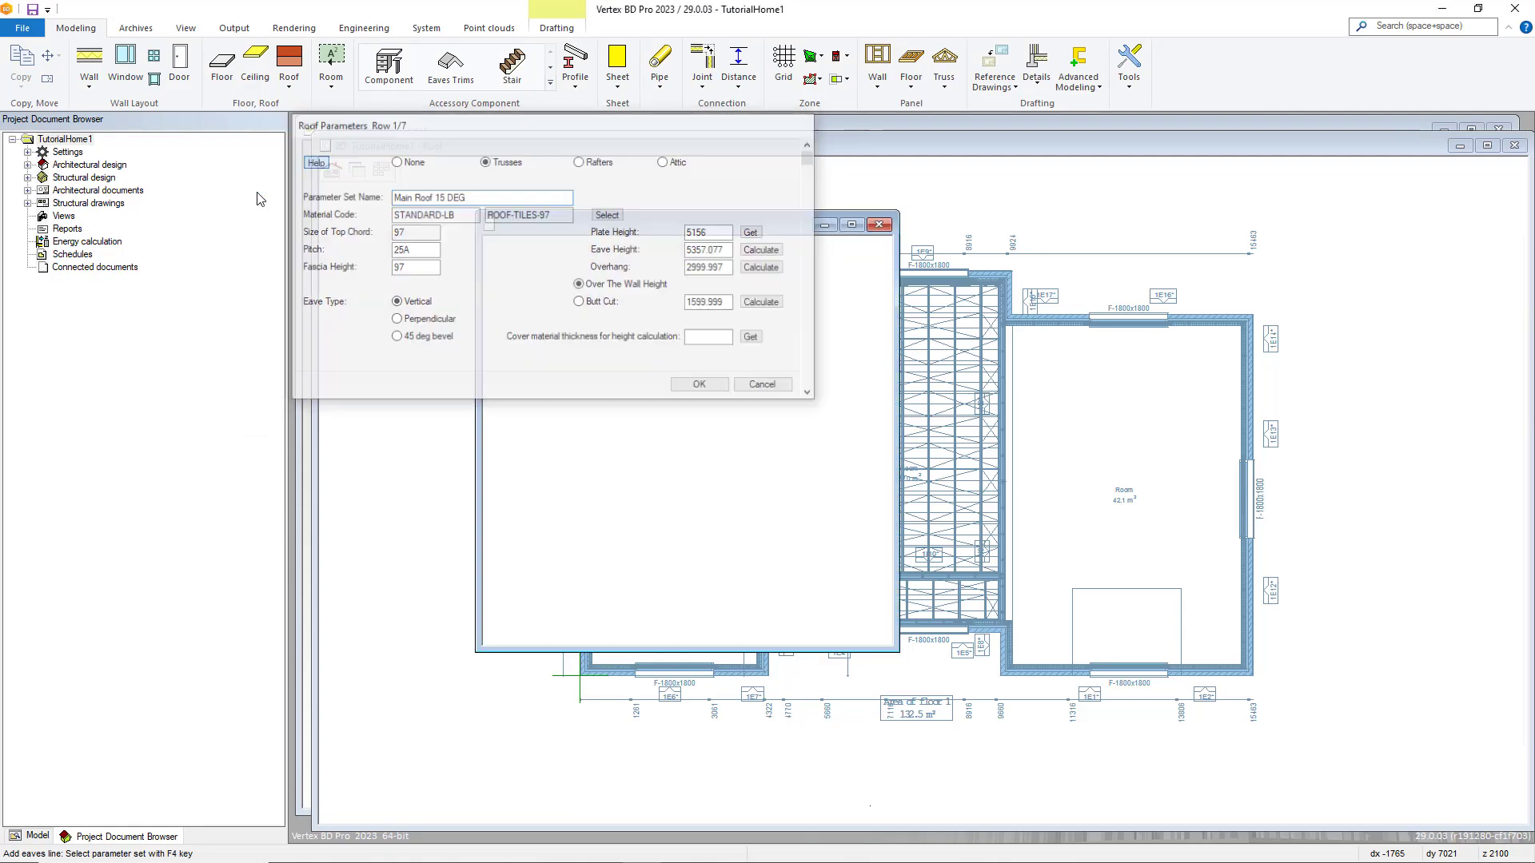
{"action": "left_click_drag", "start_coordinate": [692, 228], "coordinate": [551, 186]}
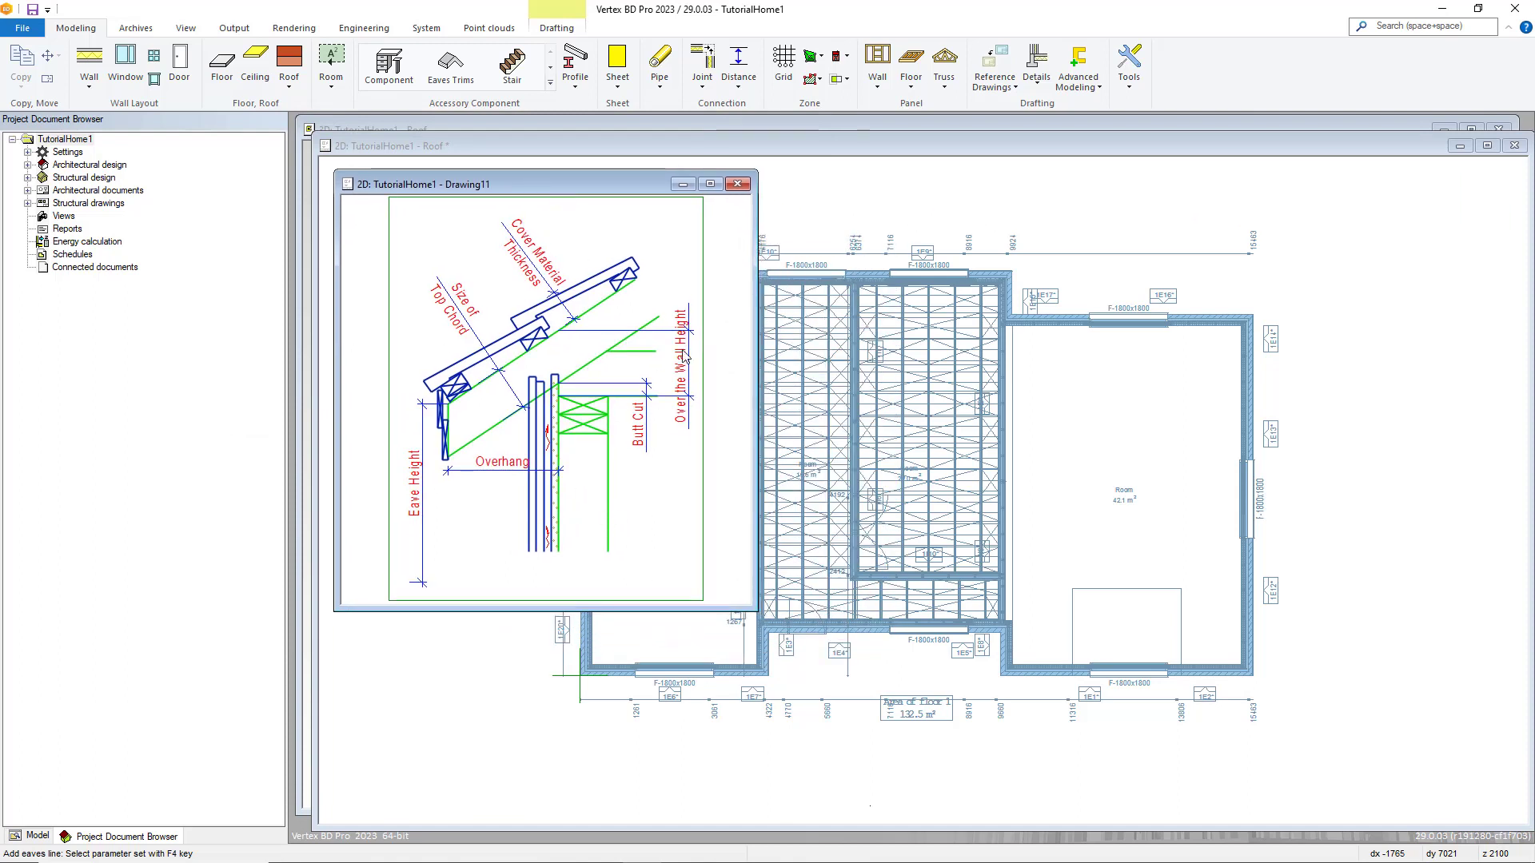
{"action": "left_click", "coordinate": [737, 184]}
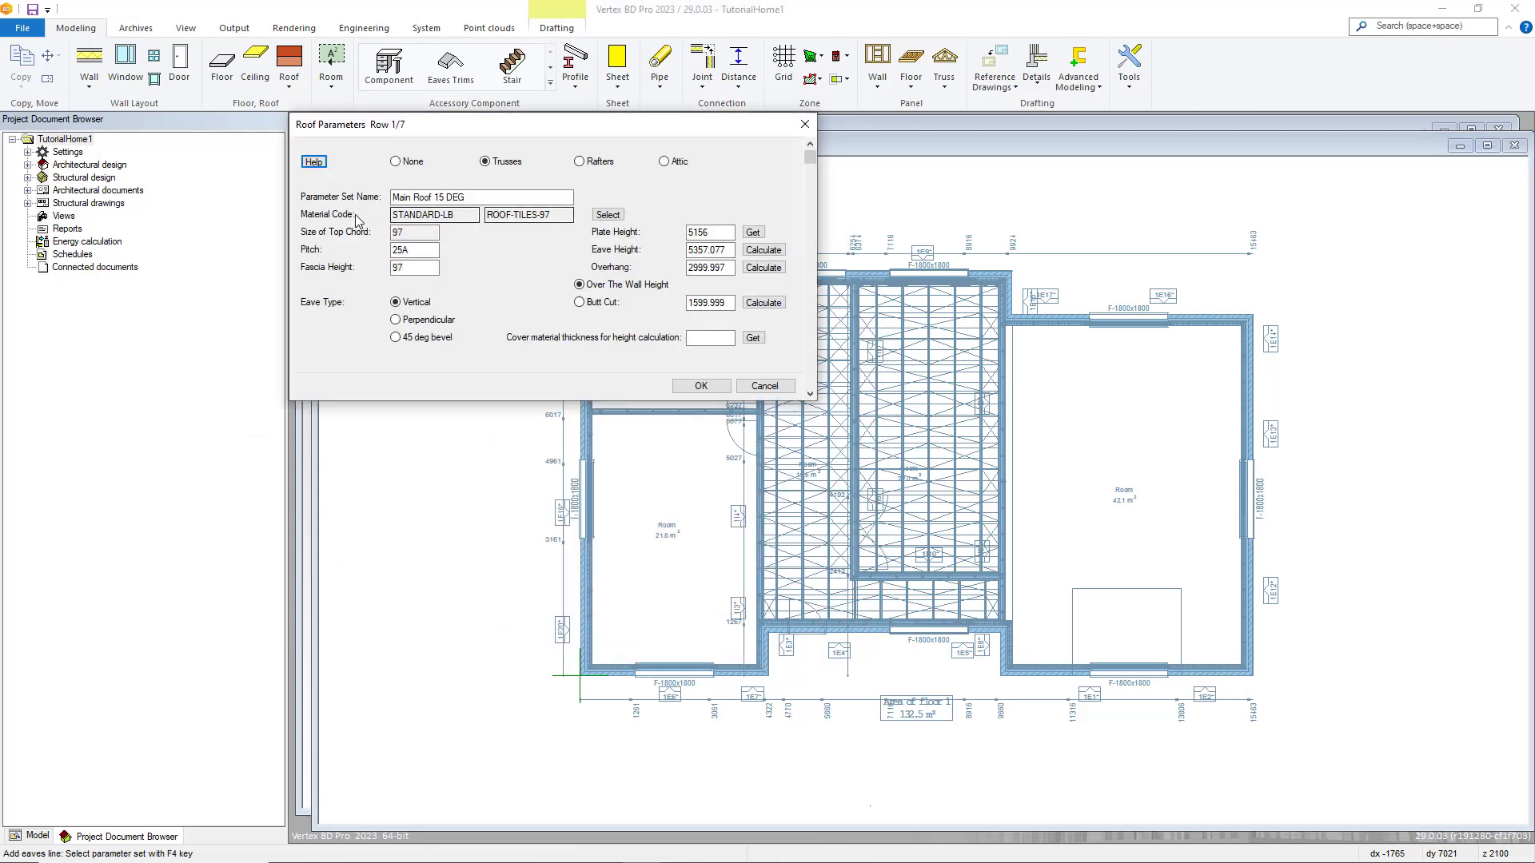
Select the 47x97 framed roofing tiles structure, ROOF-TILES-97, as the roof material
{"action": "left_click", "coordinate": [600, 218]}
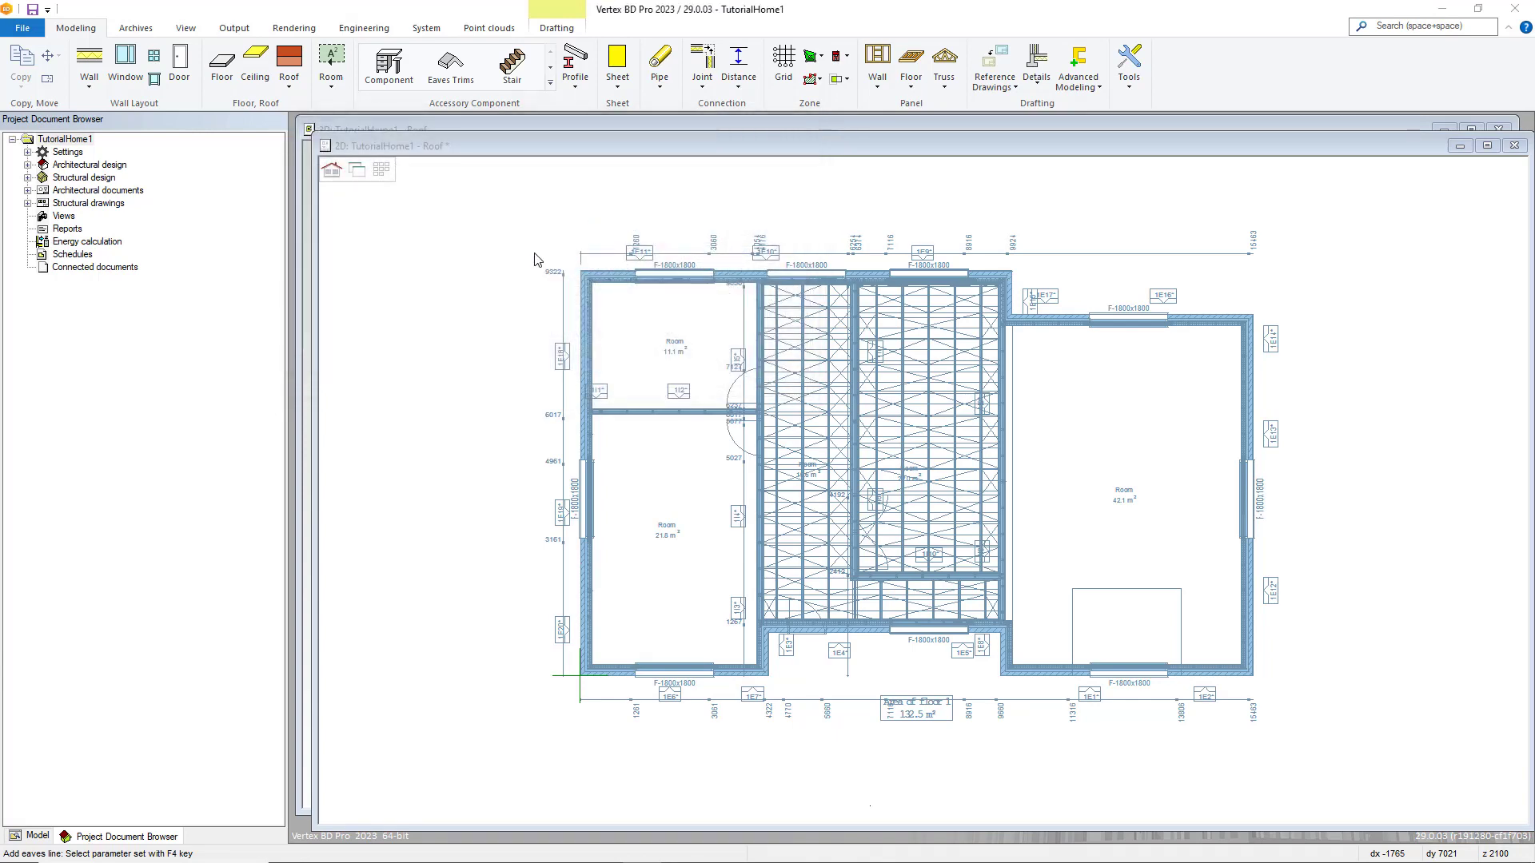
{"action": "left_click", "coordinate": [630, 211]}
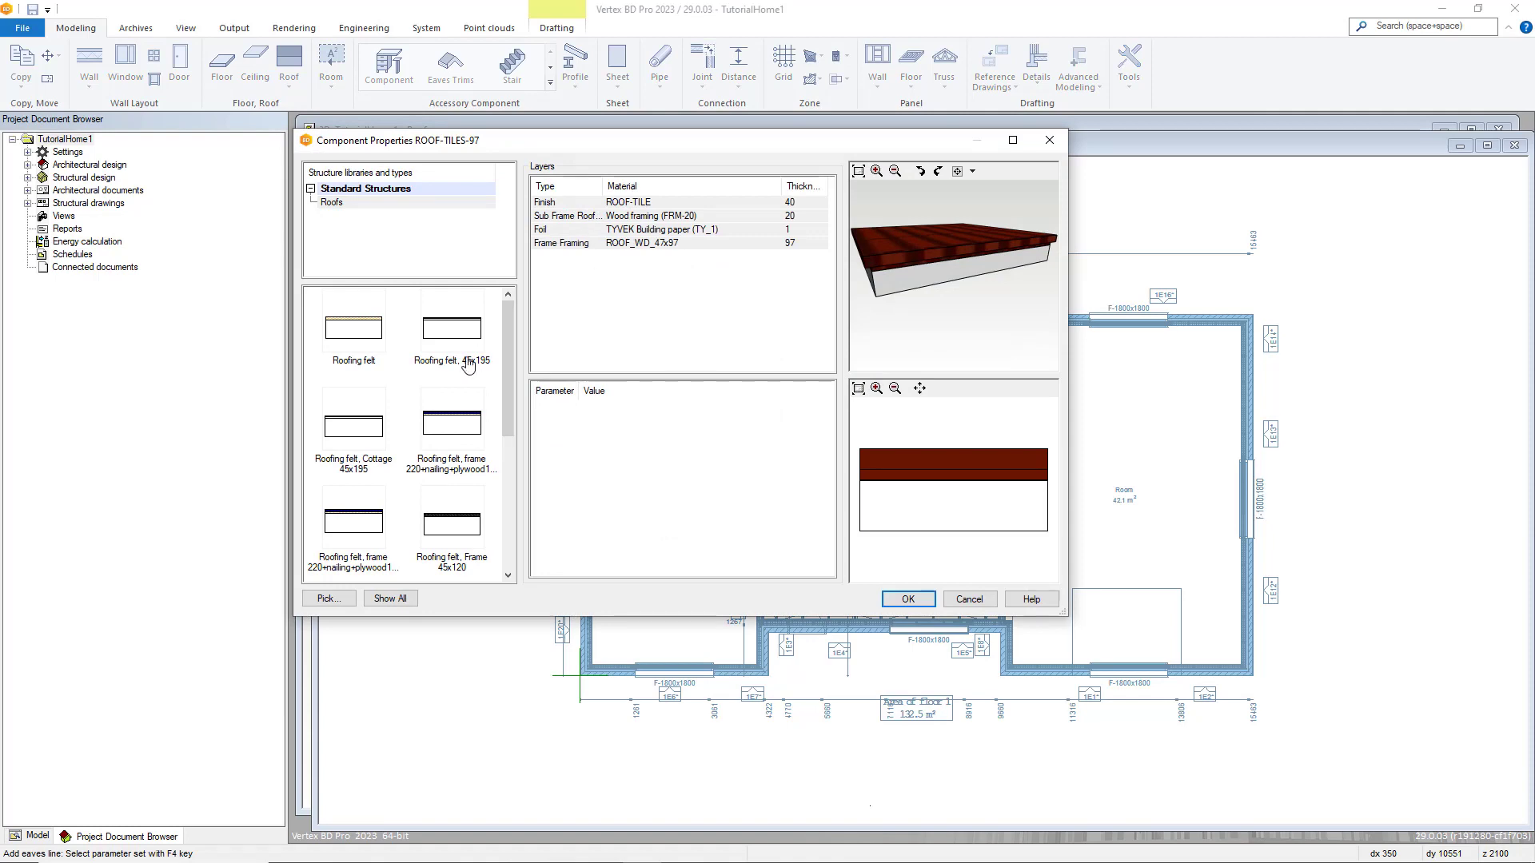
{"action": "left_click_drag", "start_coordinate": [512, 339], "coordinate": [519, 472]}
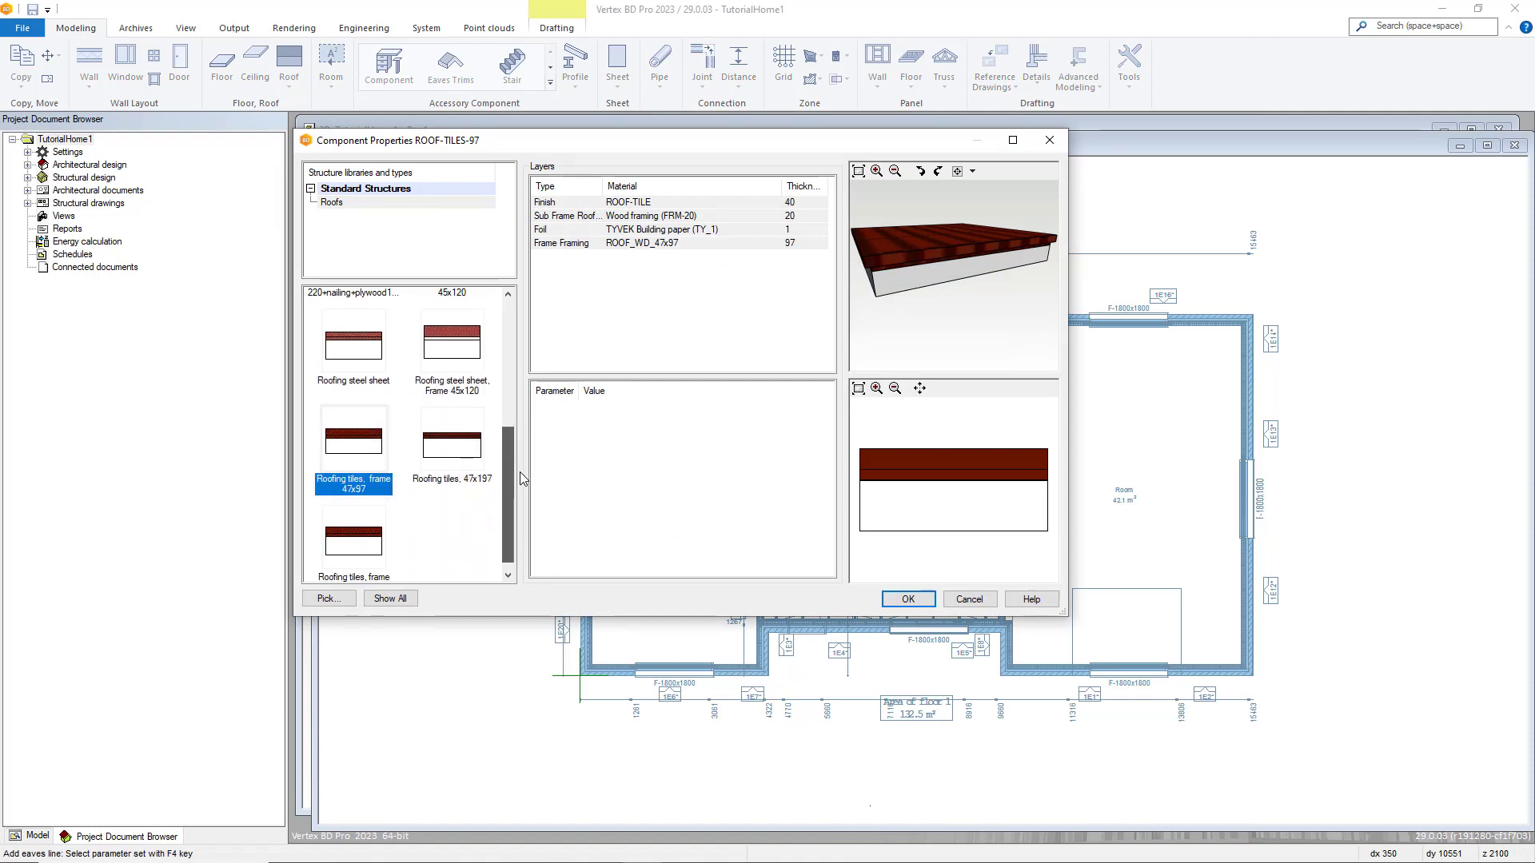
{"action": "left_click", "coordinate": [908, 599]}
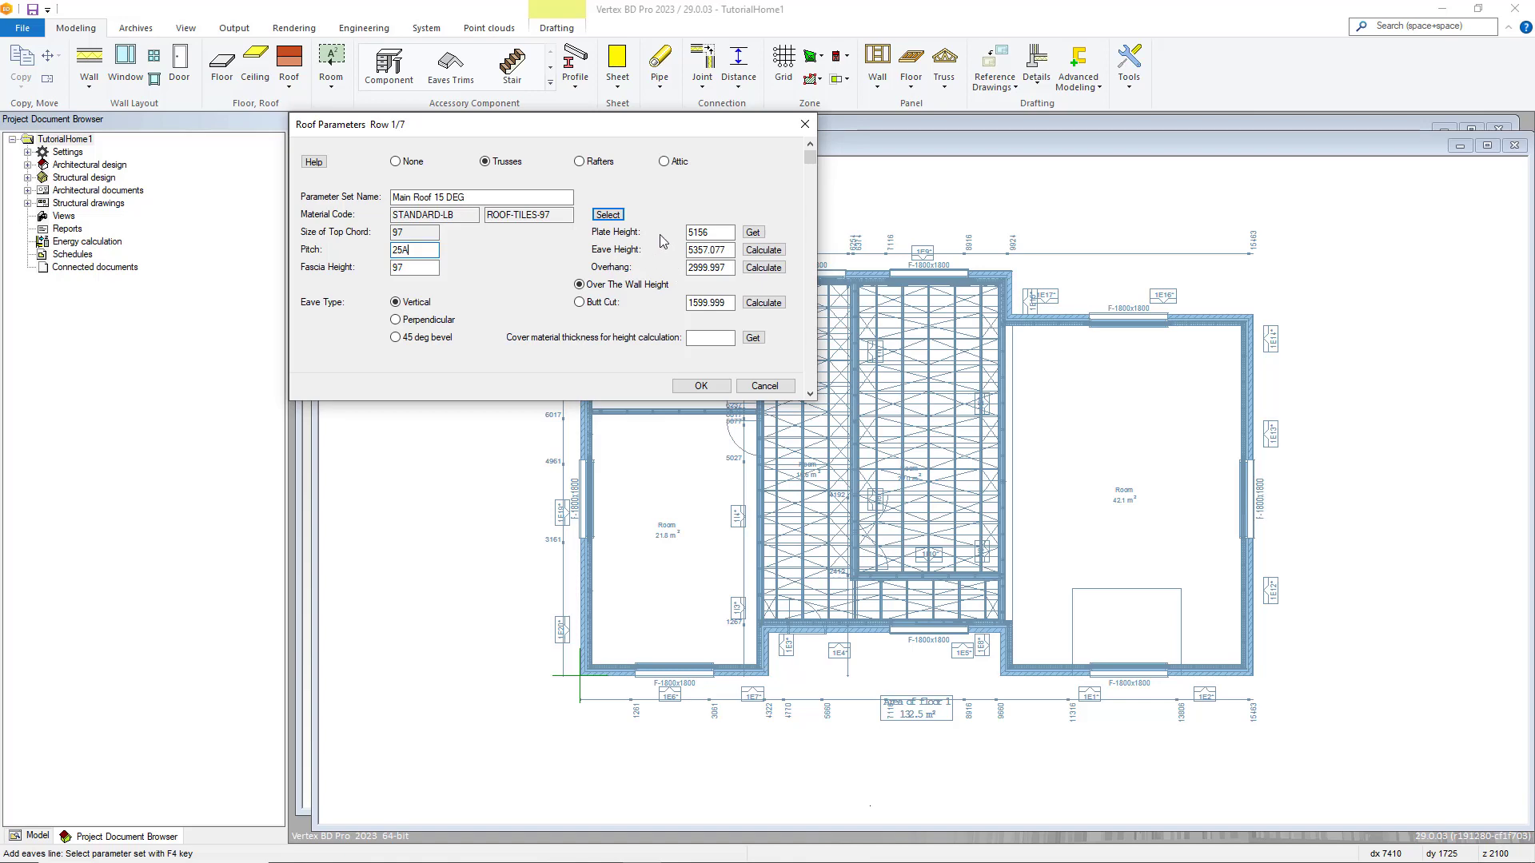
Get the roof's plate height from an upper-floor exterior wall picked in the 3D model
{"action": "left_click", "coordinate": [751, 232]}
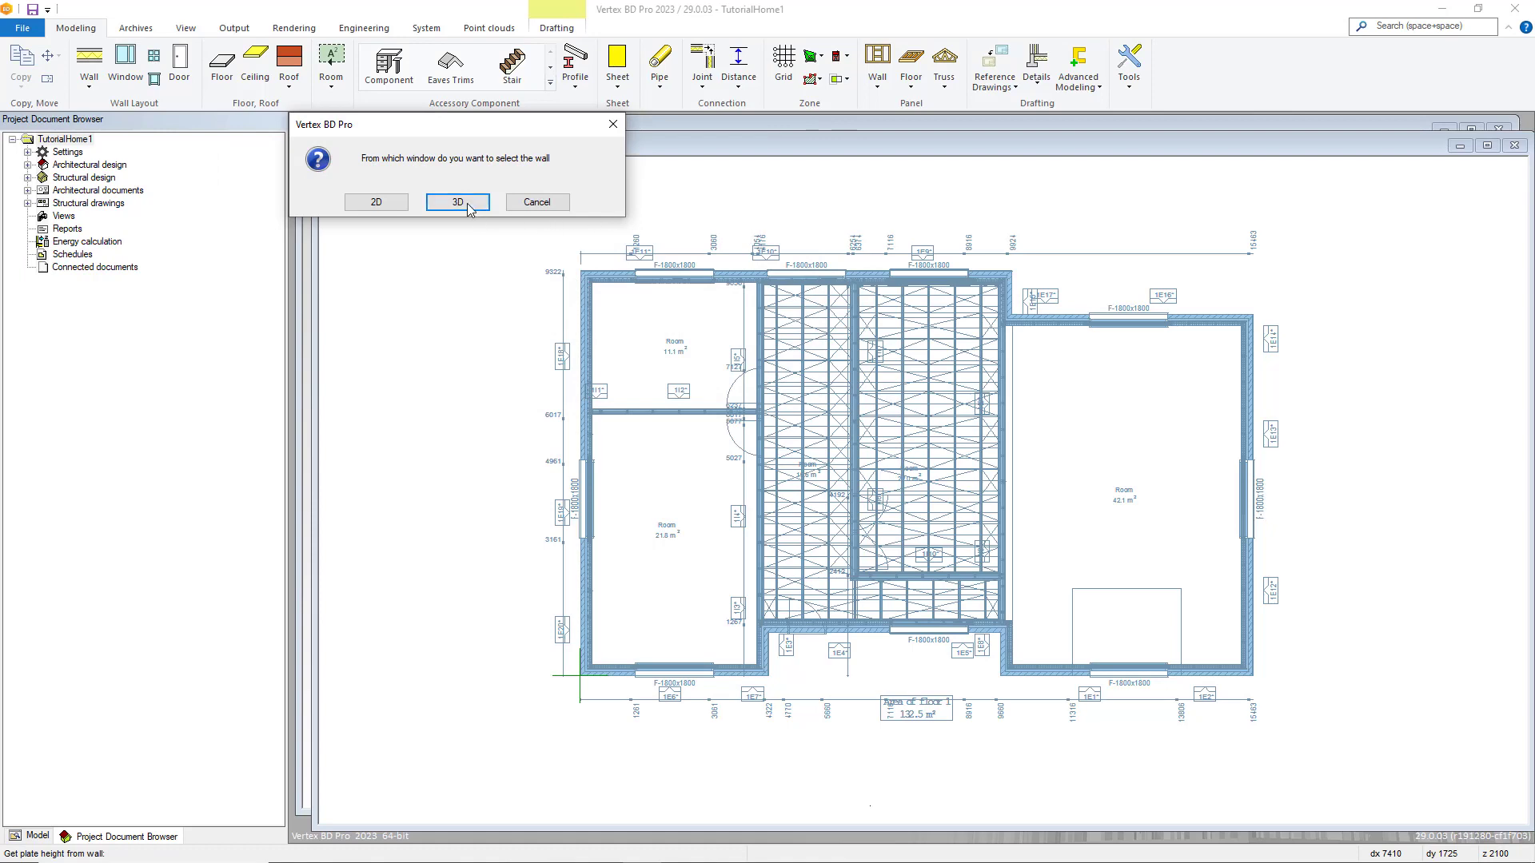
{"action": "left_click", "coordinate": [457, 203]}
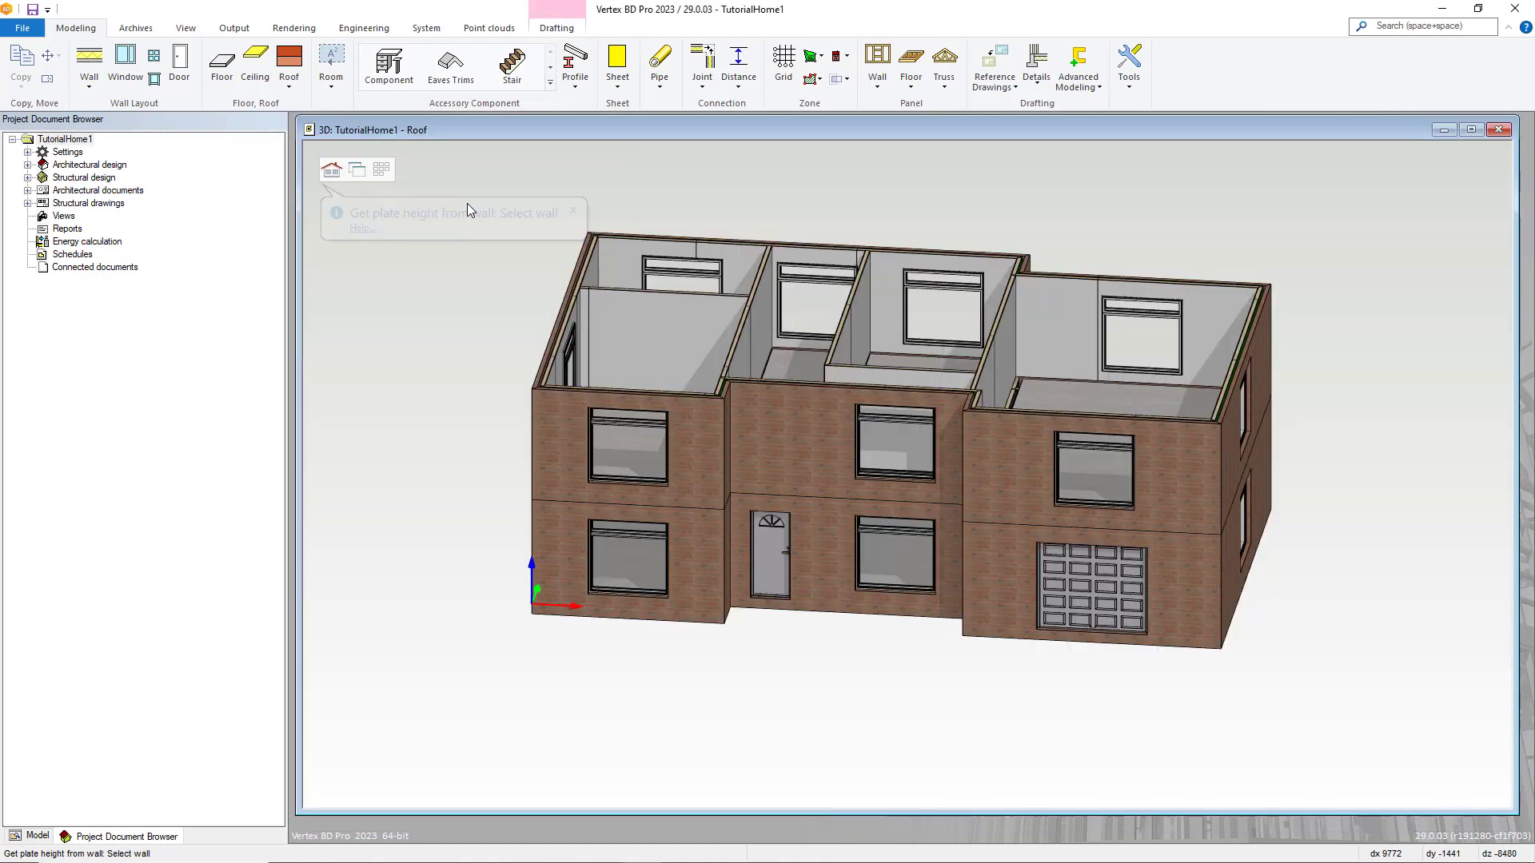
{"action": "left_click", "coordinate": [606, 232]}
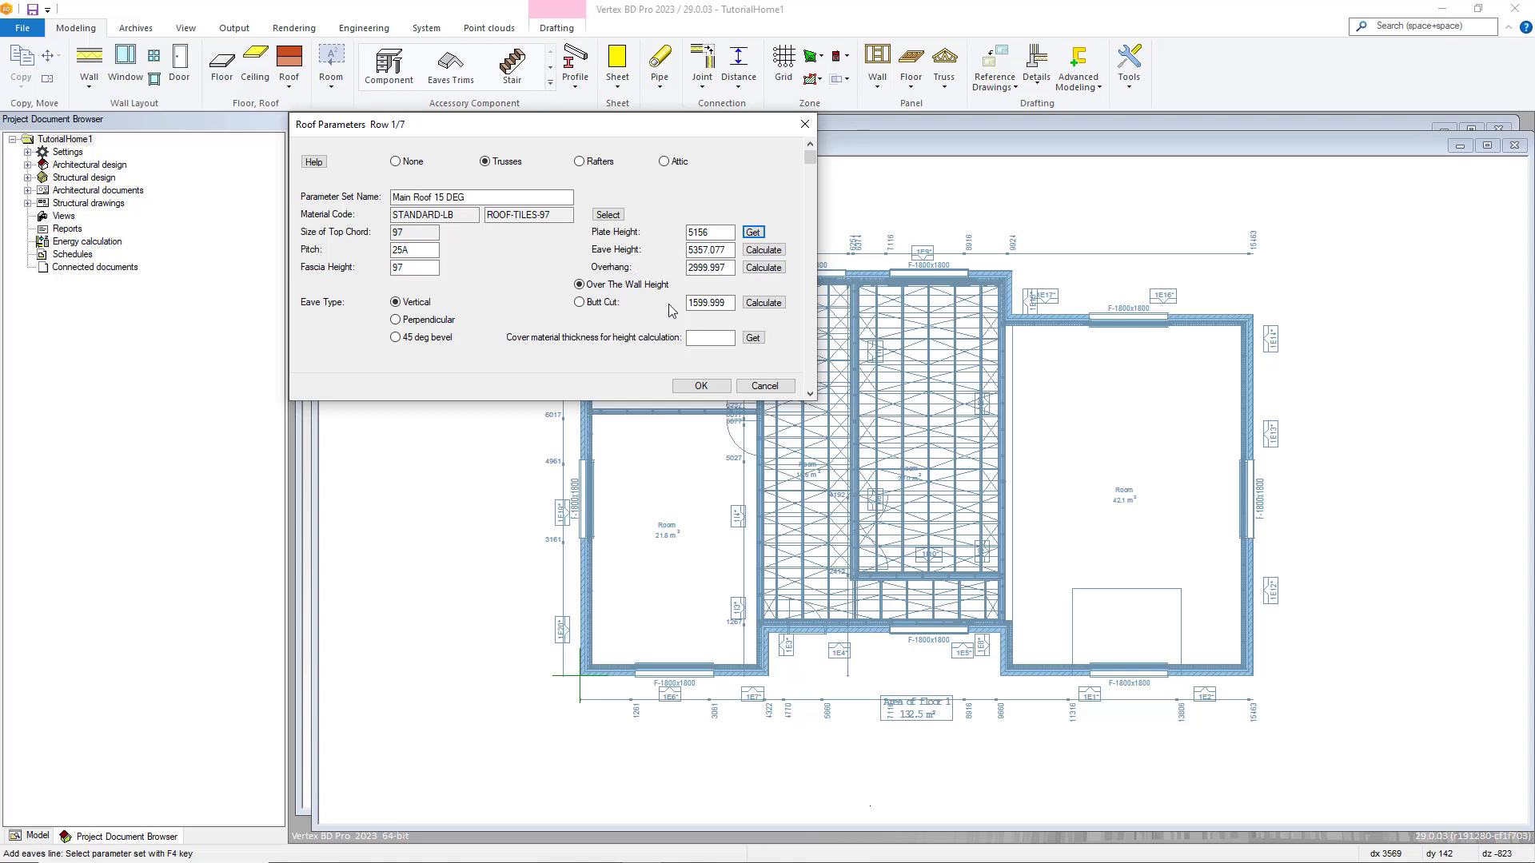
Calculate the eave height for the parameter set and accept the roof parameters
{"action": "left_click", "coordinate": [762, 303]}
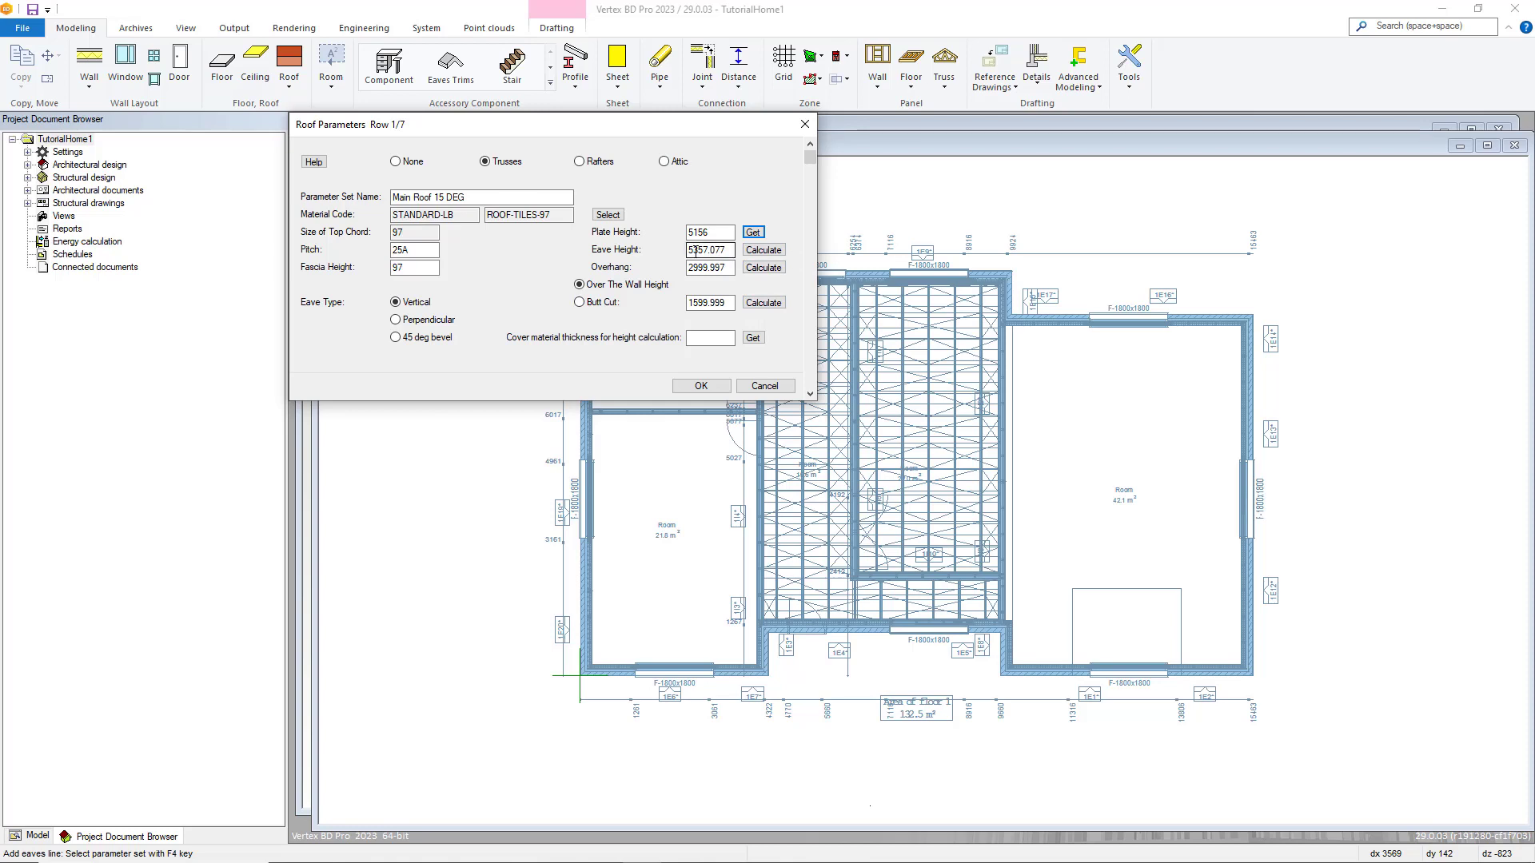
{"action": "left_click", "coordinate": [775, 255]}
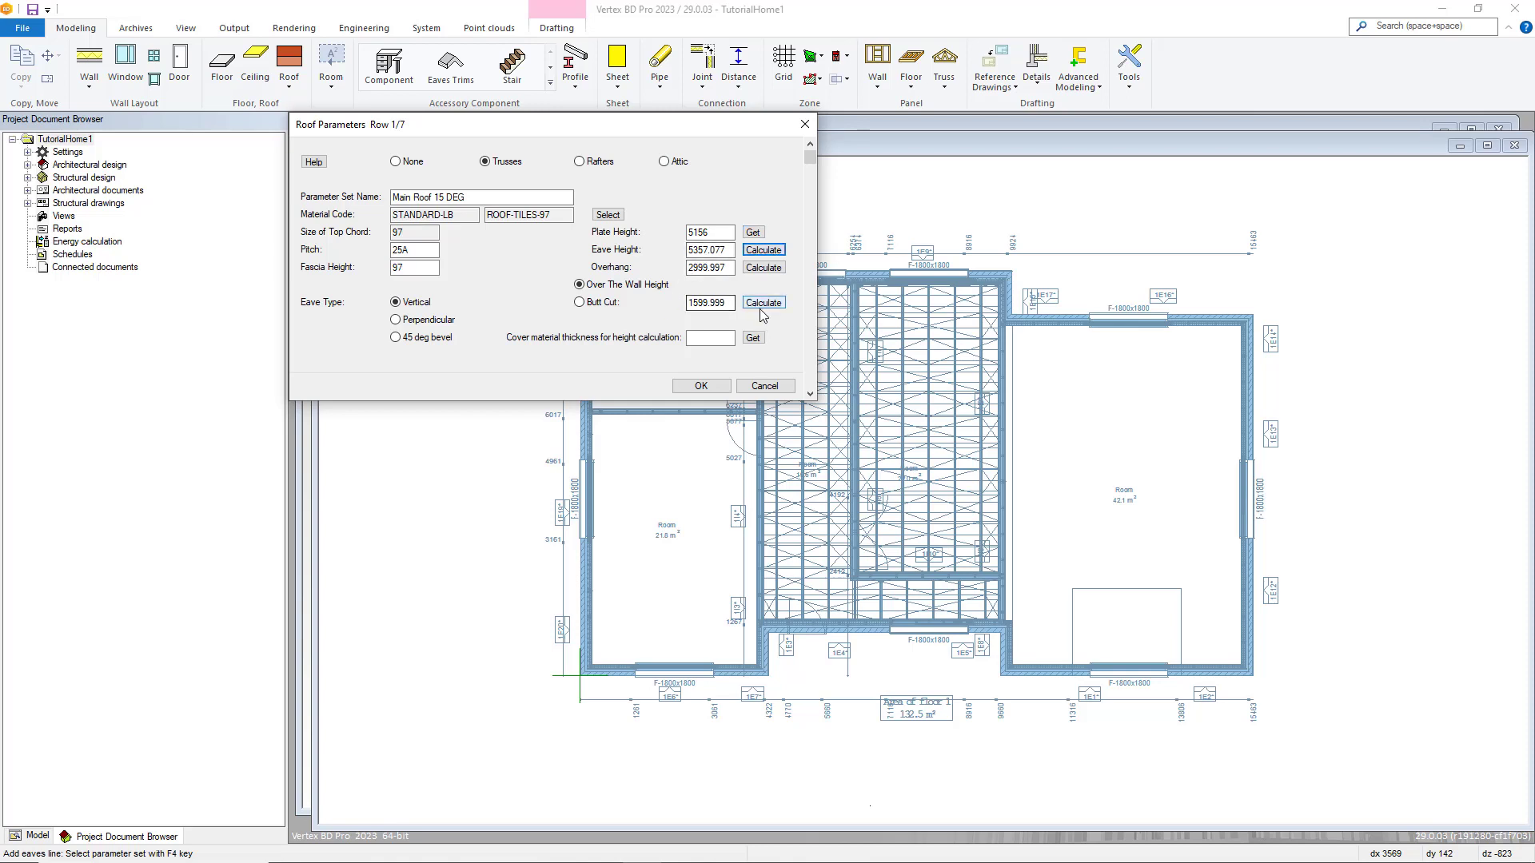
{"action": "left_click", "coordinate": [719, 386]}
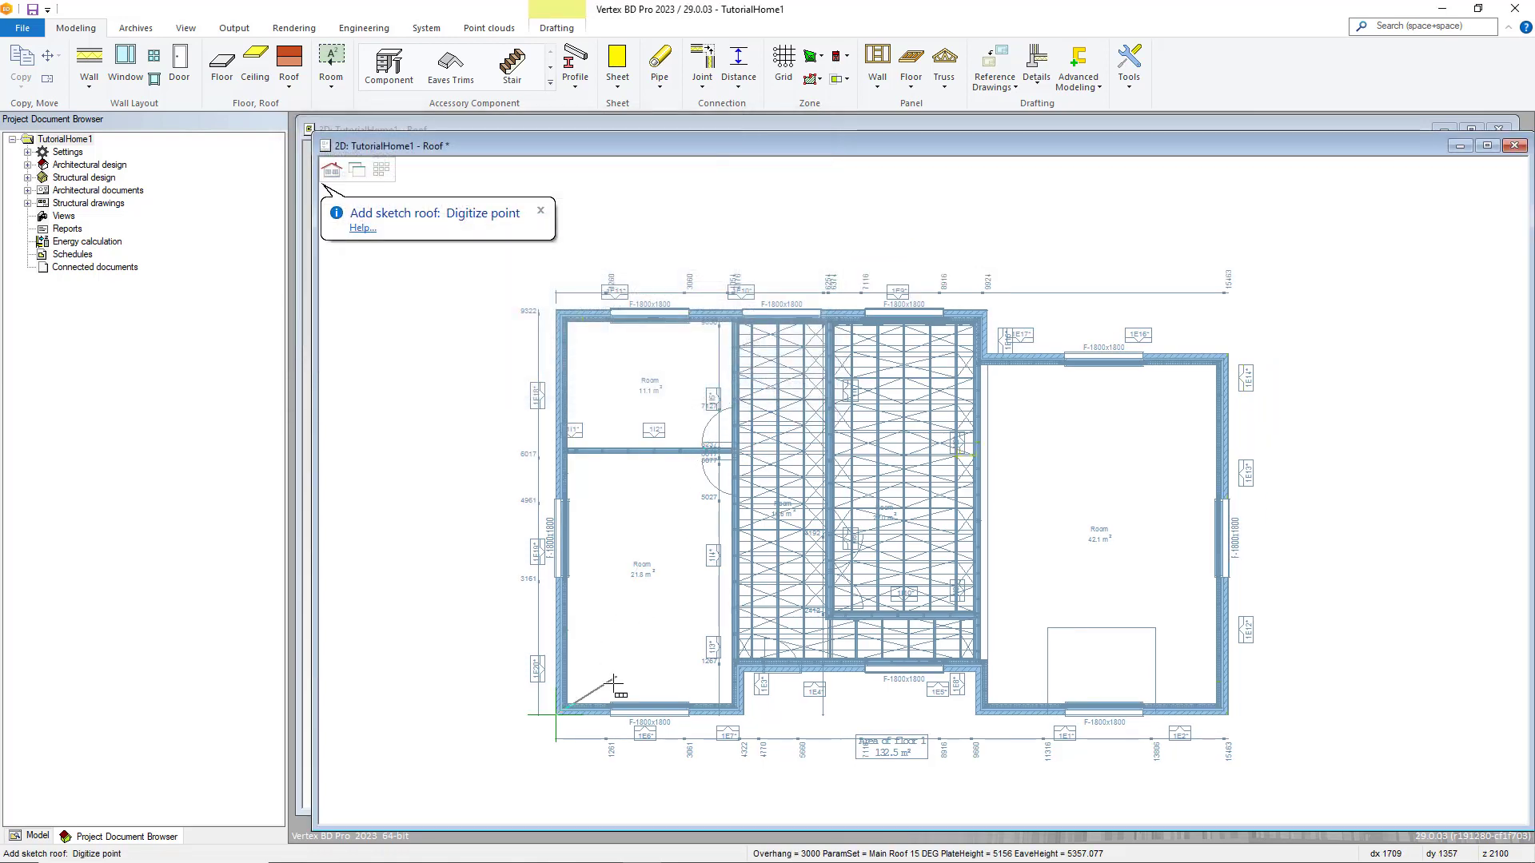
Trace a closed eave line through all exterior wall corners, beginning at the drawing origin, and confirm it to generate the sketch roof
{"action": "left_click", "coordinate": [555, 714]}
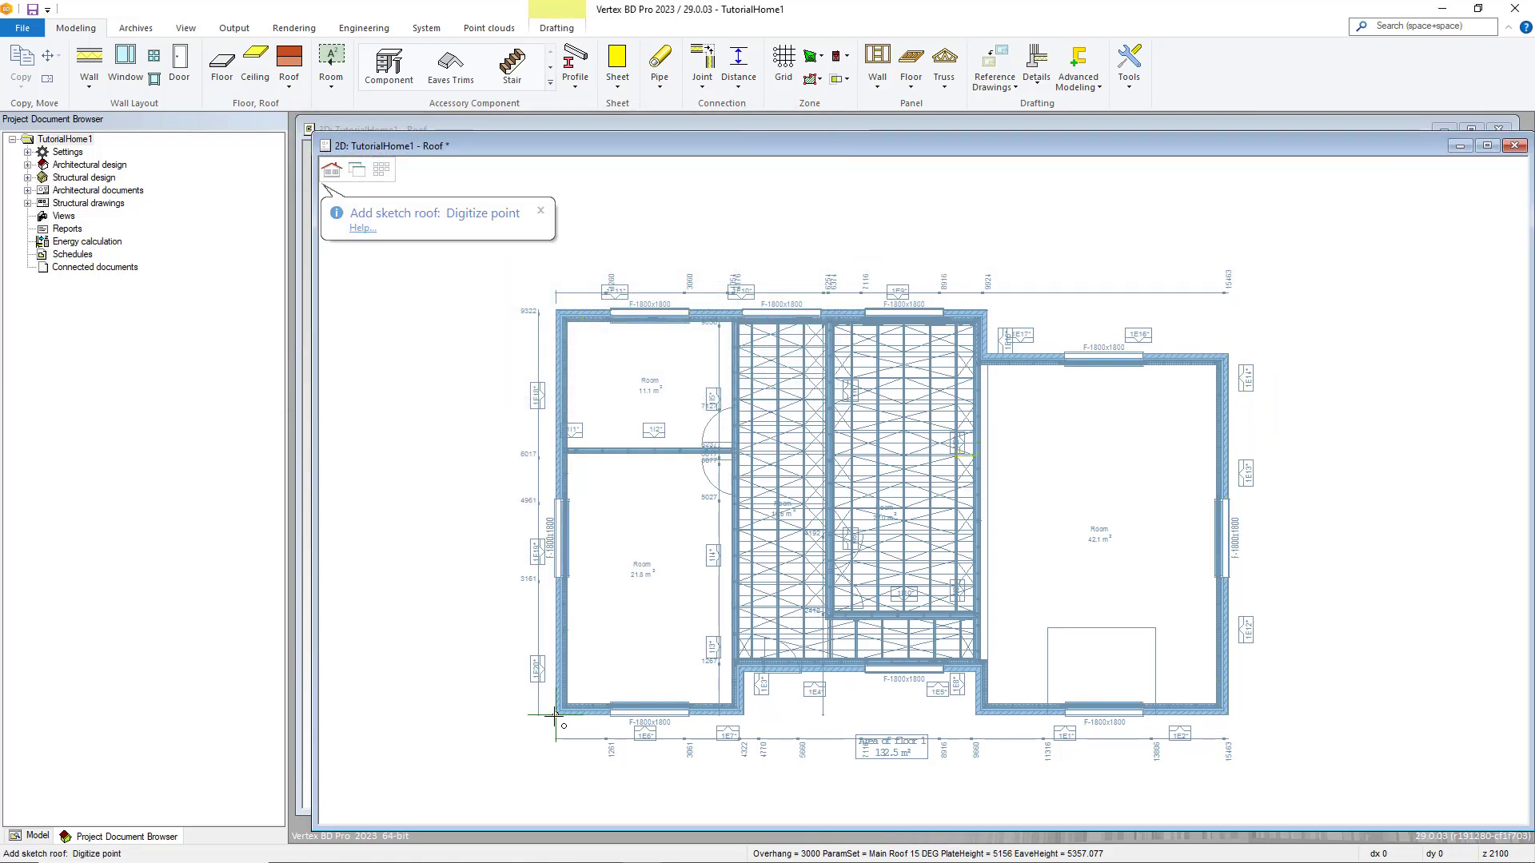
{"action": "left_click", "coordinate": [555, 311]}
{"action": "left_click", "coordinate": [988, 311]}
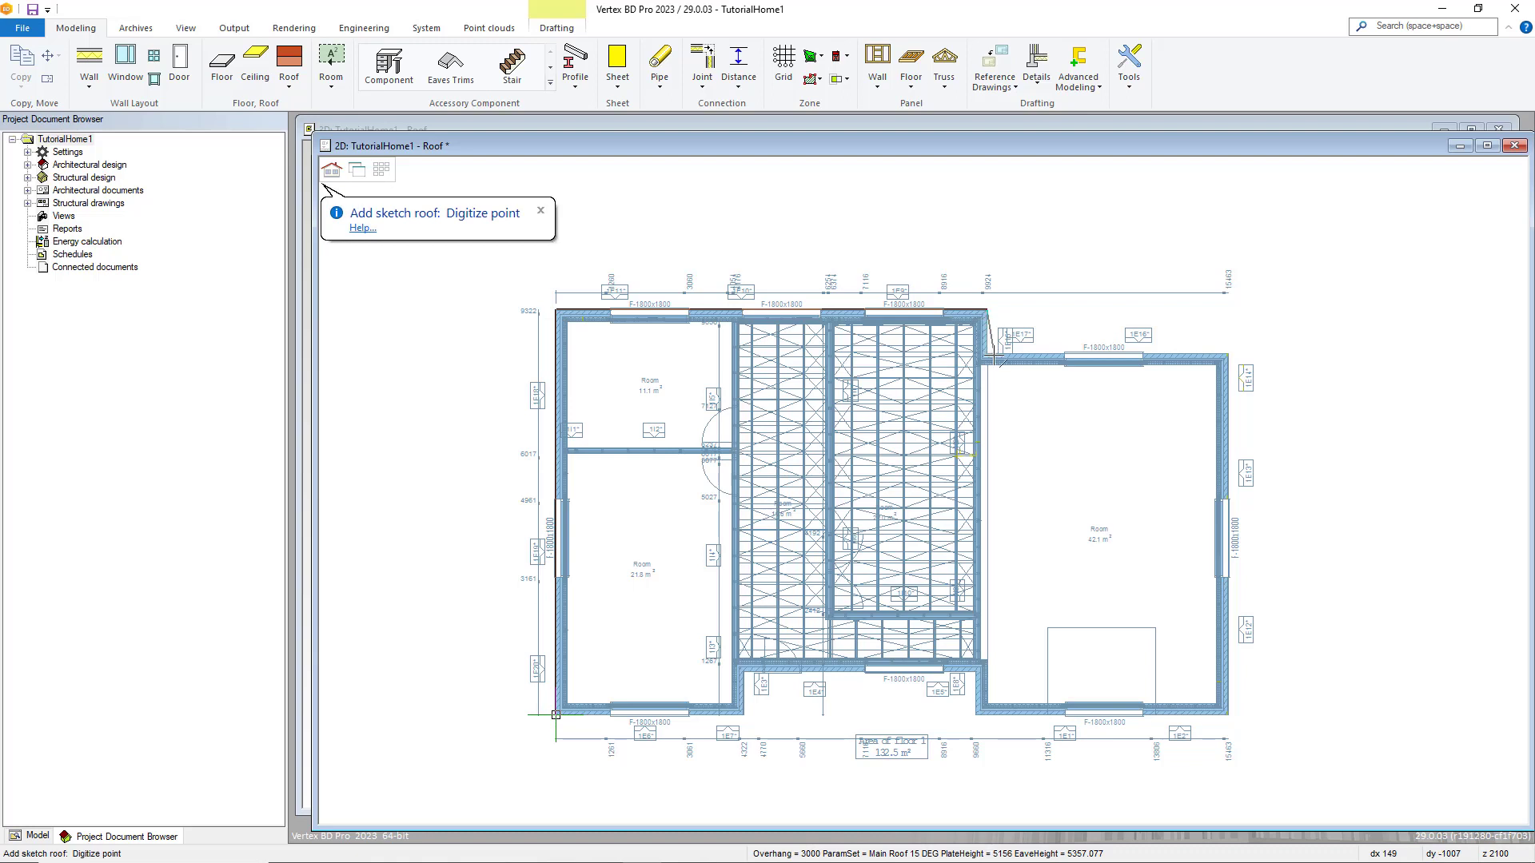
{"action": "left_click", "coordinate": [988, 354]}
{"action": "left_click", "coordinate": [1229, 355]}
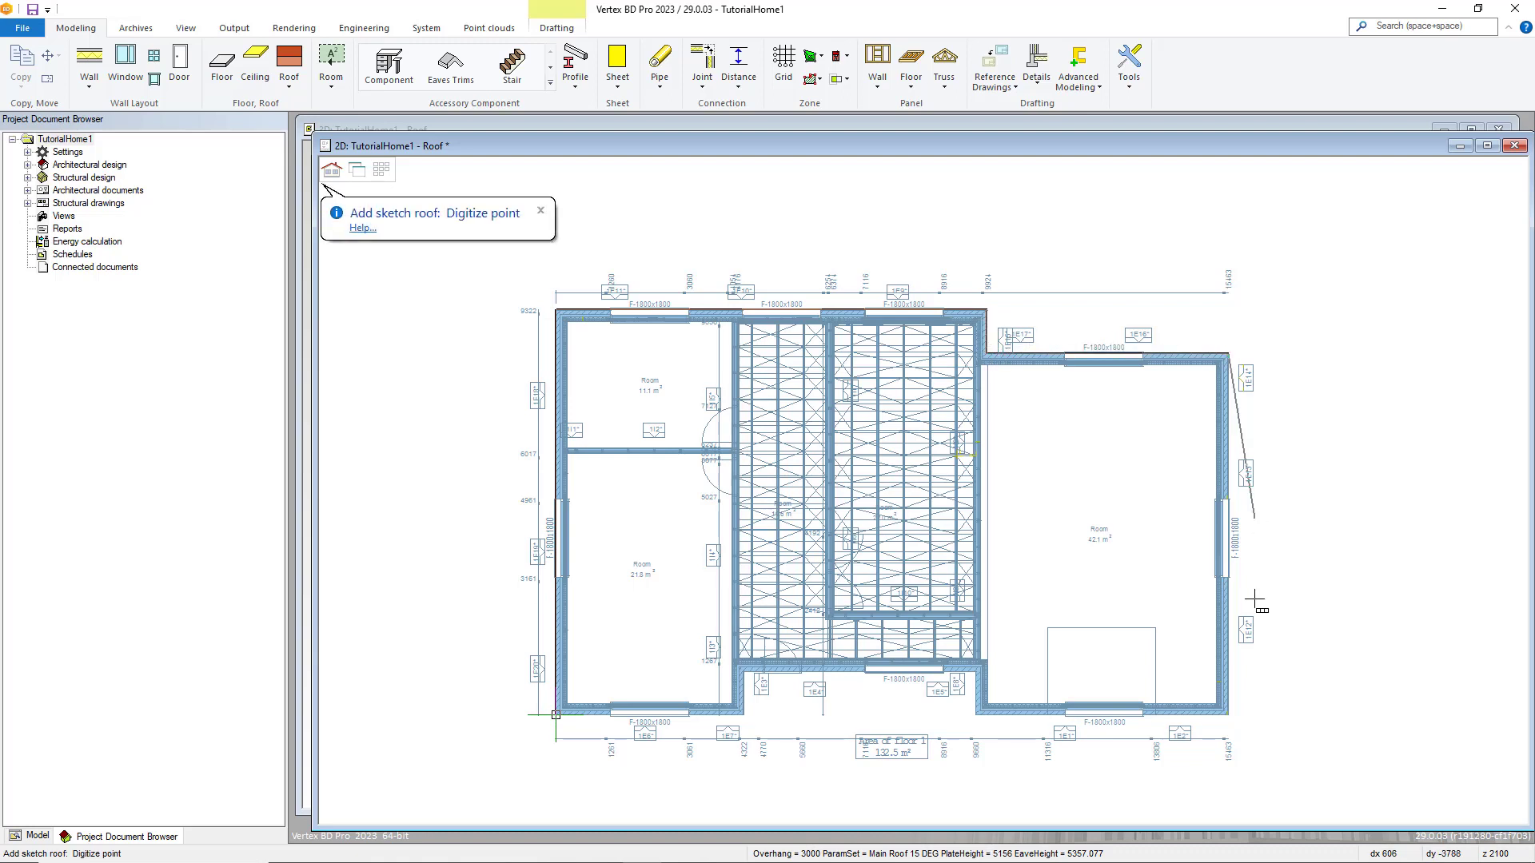
{"action": "left_click", "coordinate": [1229, 714]}
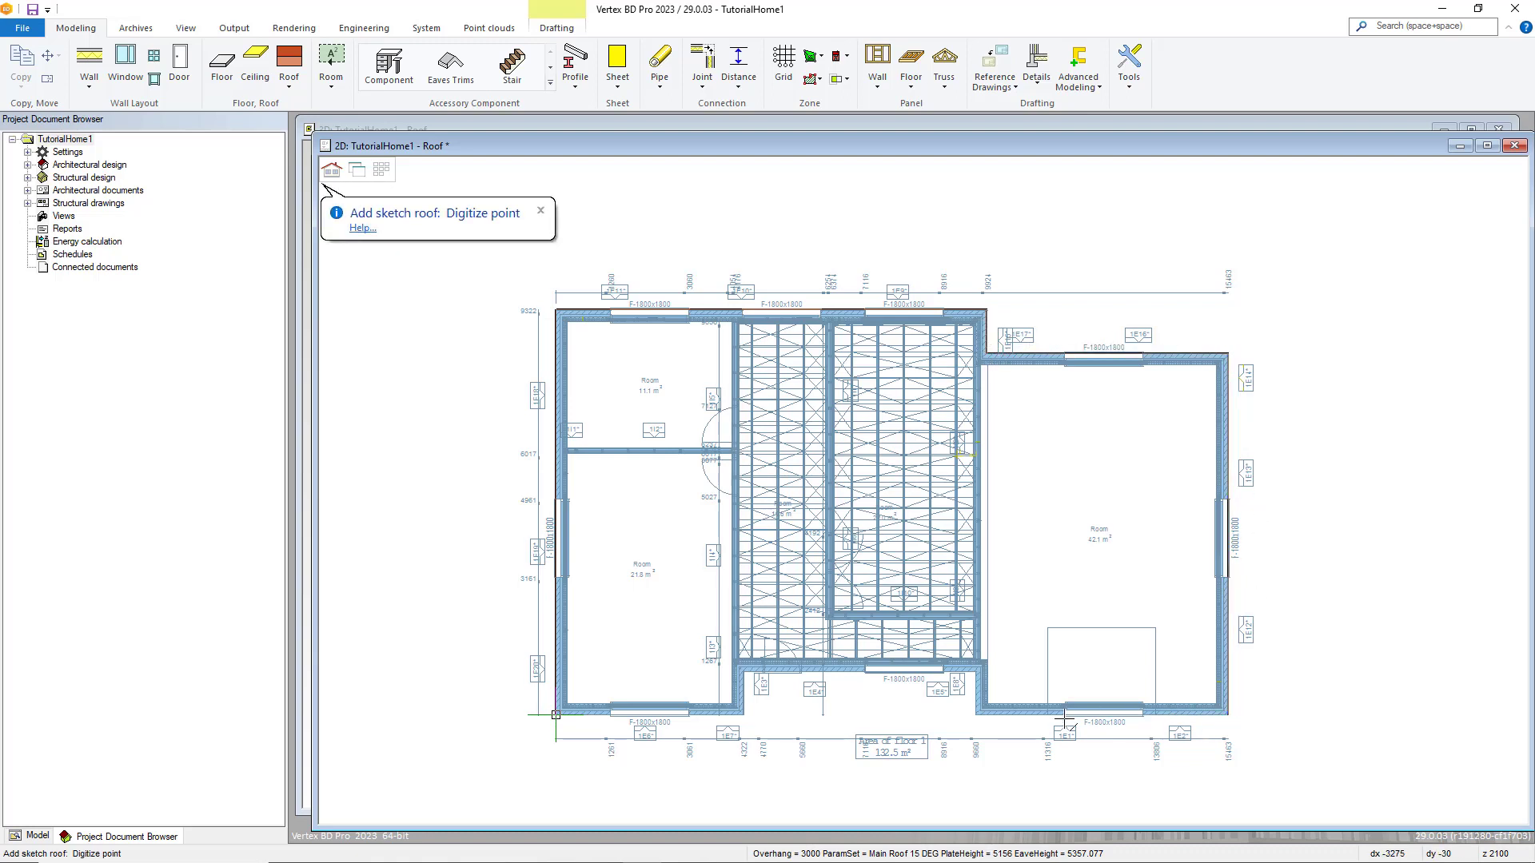
{"action": "left_click", "coordinate": [976, 713]}
{"action": "left_click", "coordinate": [977, 668]}
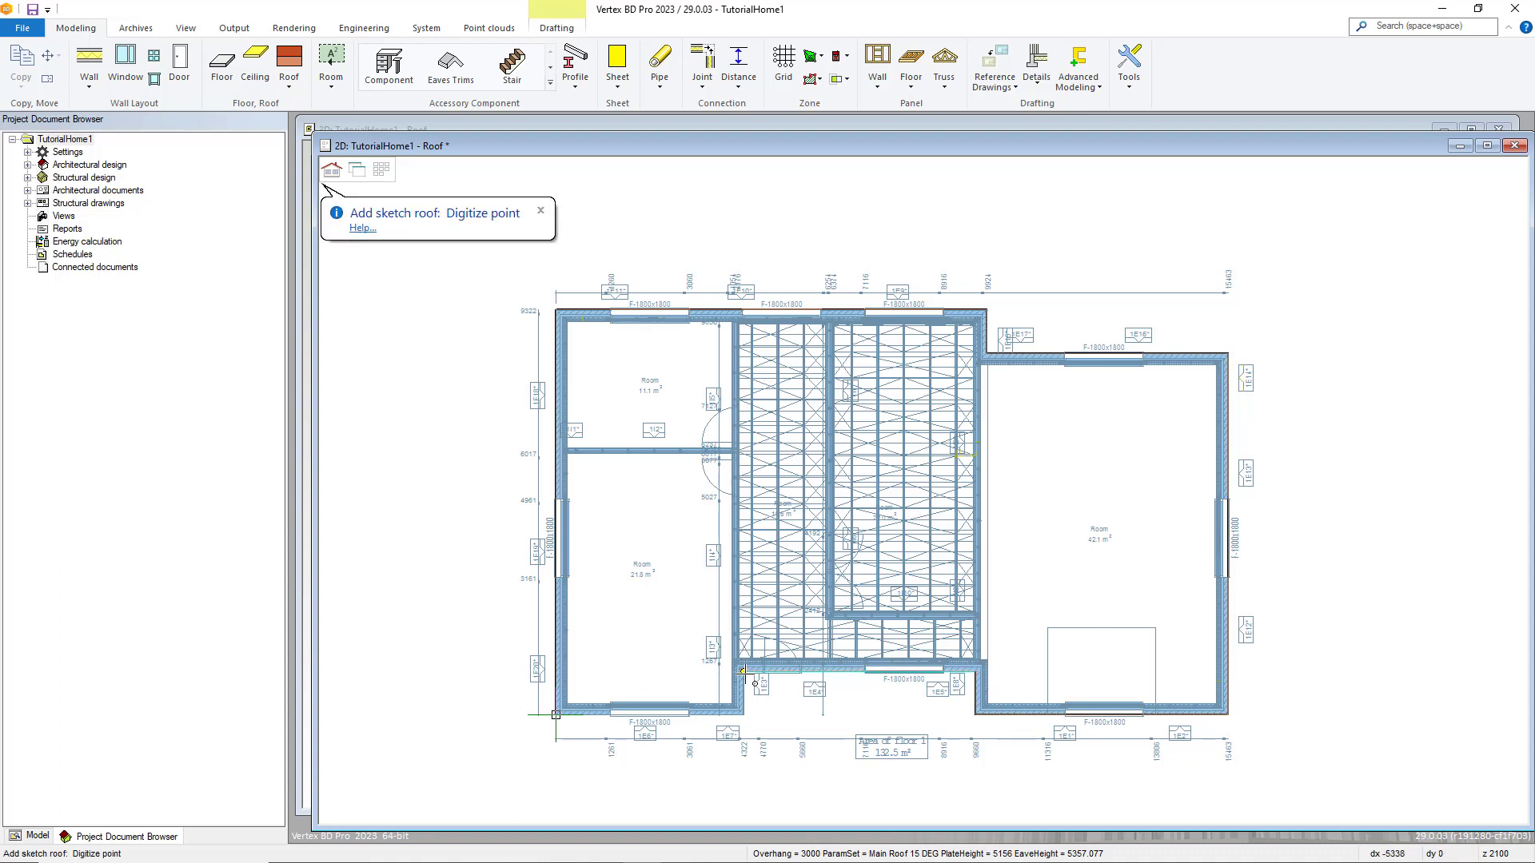
{"action": "left_click", "coordinate": [742, 669]}
{"action": "left_click", "coordinate": [742, 713]}
{"action": "left_click", "coordinate": [557, 714]}
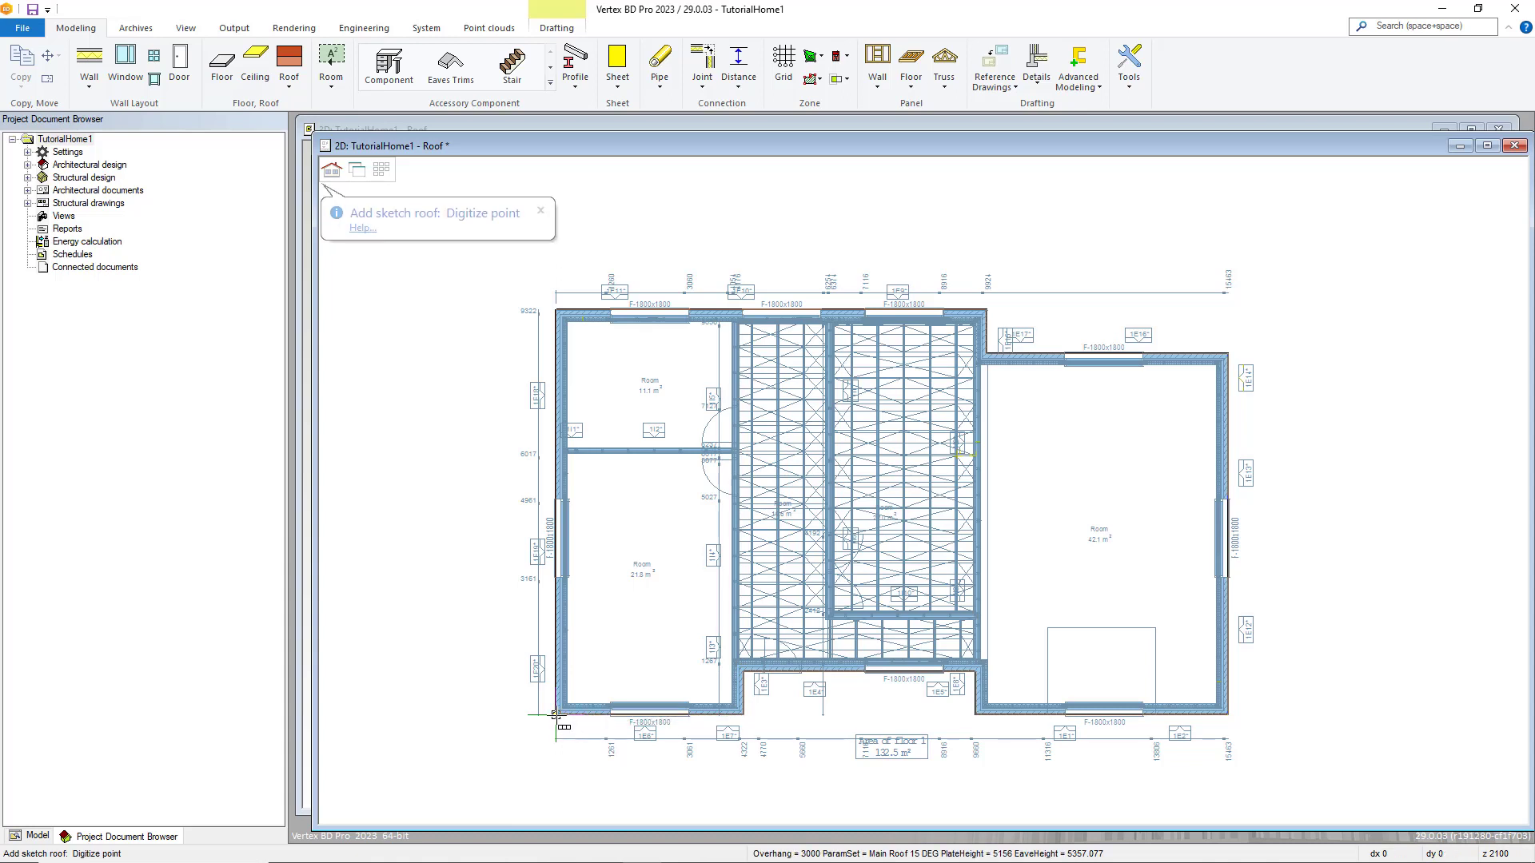
{"action": "right_click", "coordinate": [706, 704]}
{"action": "left_click", "coordinate": [731, 753]}
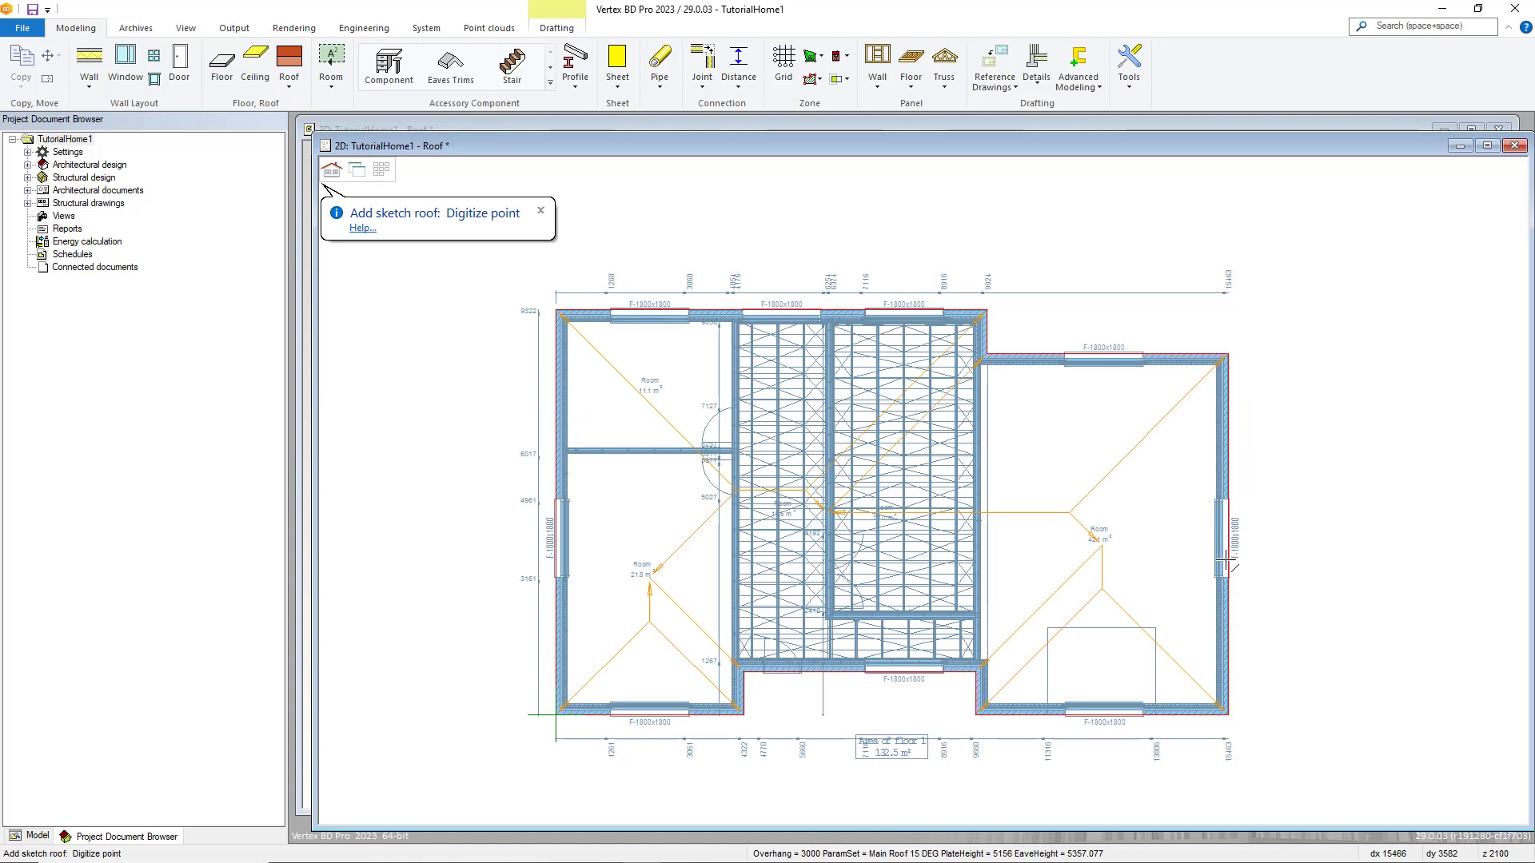
{"action": "right_click", "coordinate": [1348, 402]}
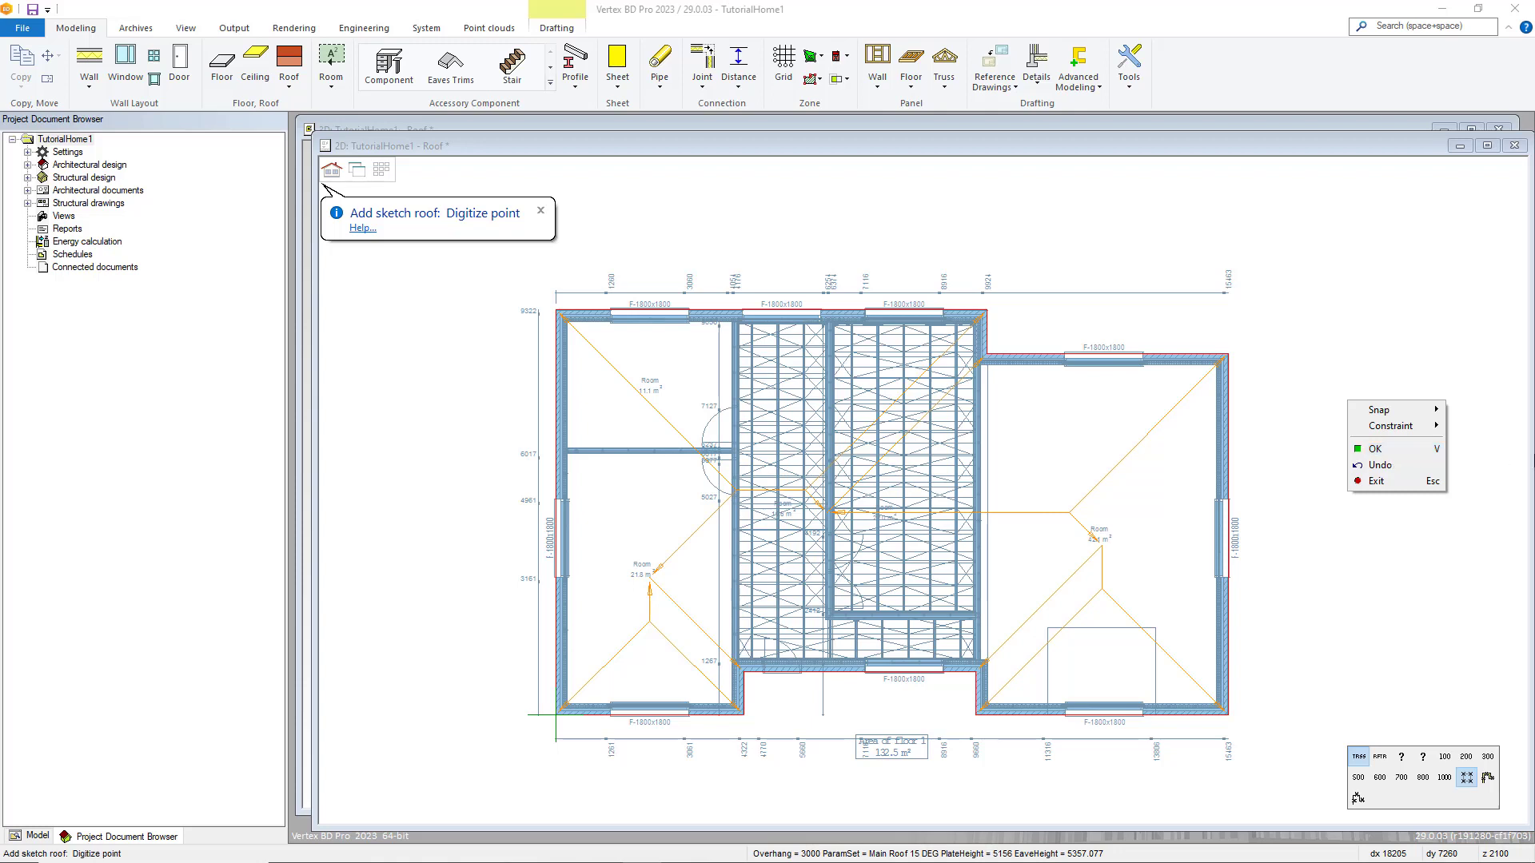
Finish the sketch roof and lay out a hip roof through the plan's upper-left, lower-left and lower-right outer wall corners
{"action": "left_click", "coordinate": [1375, 449]}
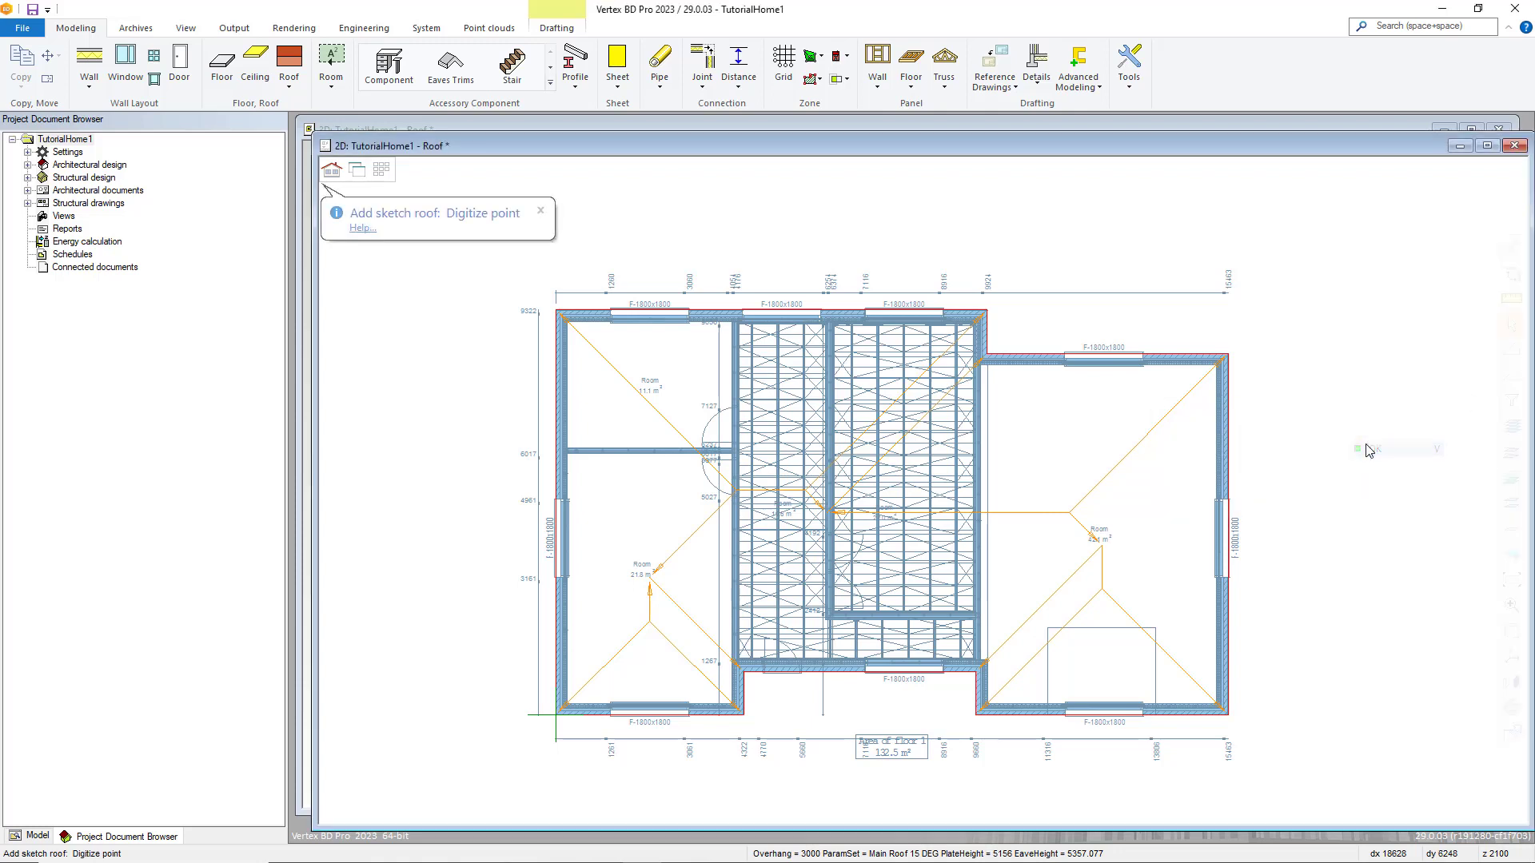
{"action": "left_click", "coordinate": [289, 70]}
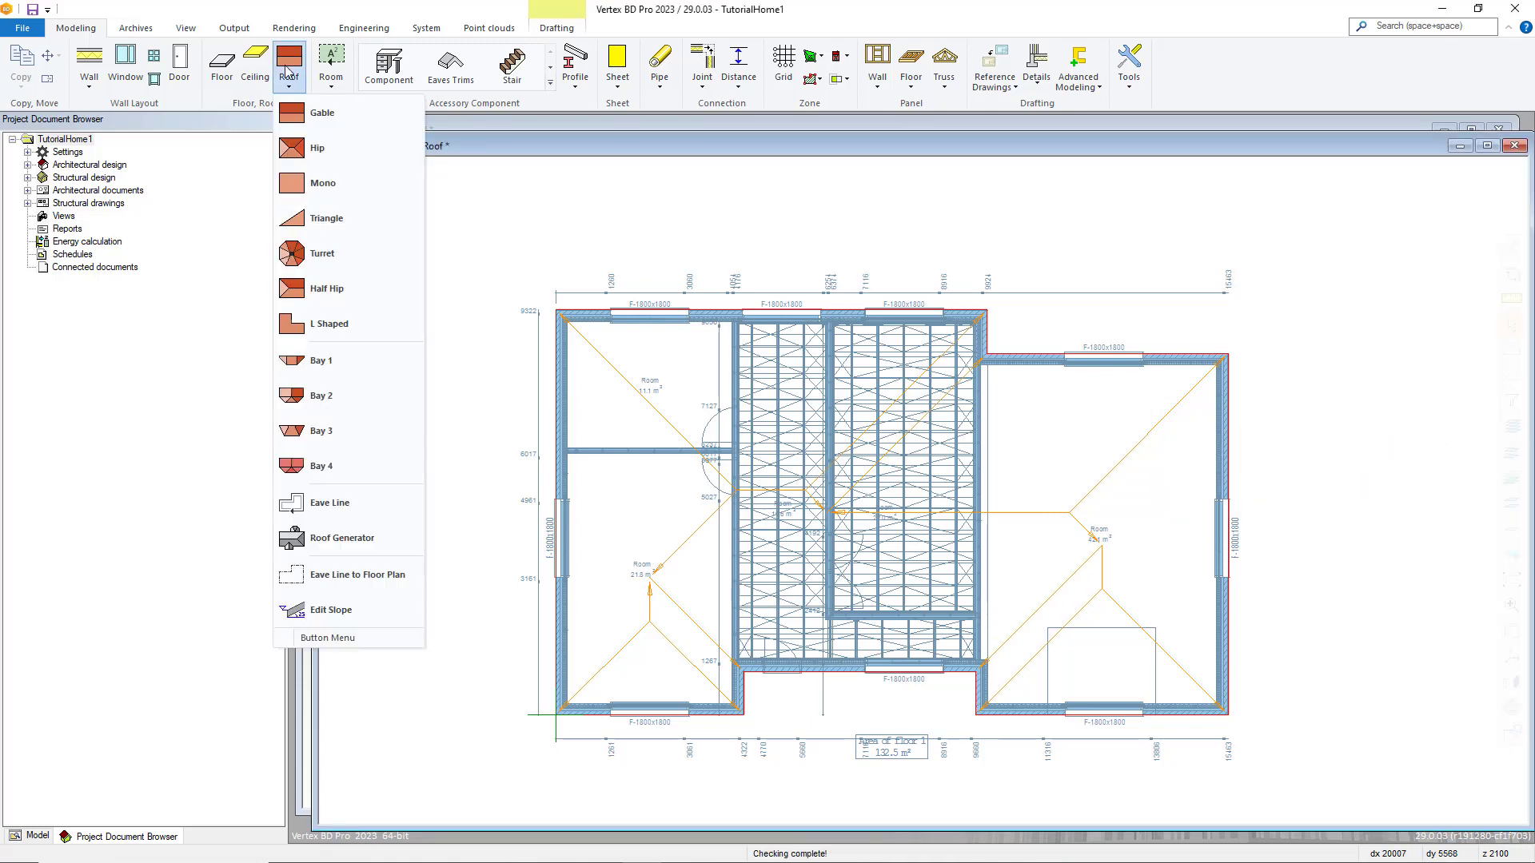
{"action": "left_click", "coordinate": [345, 160]}
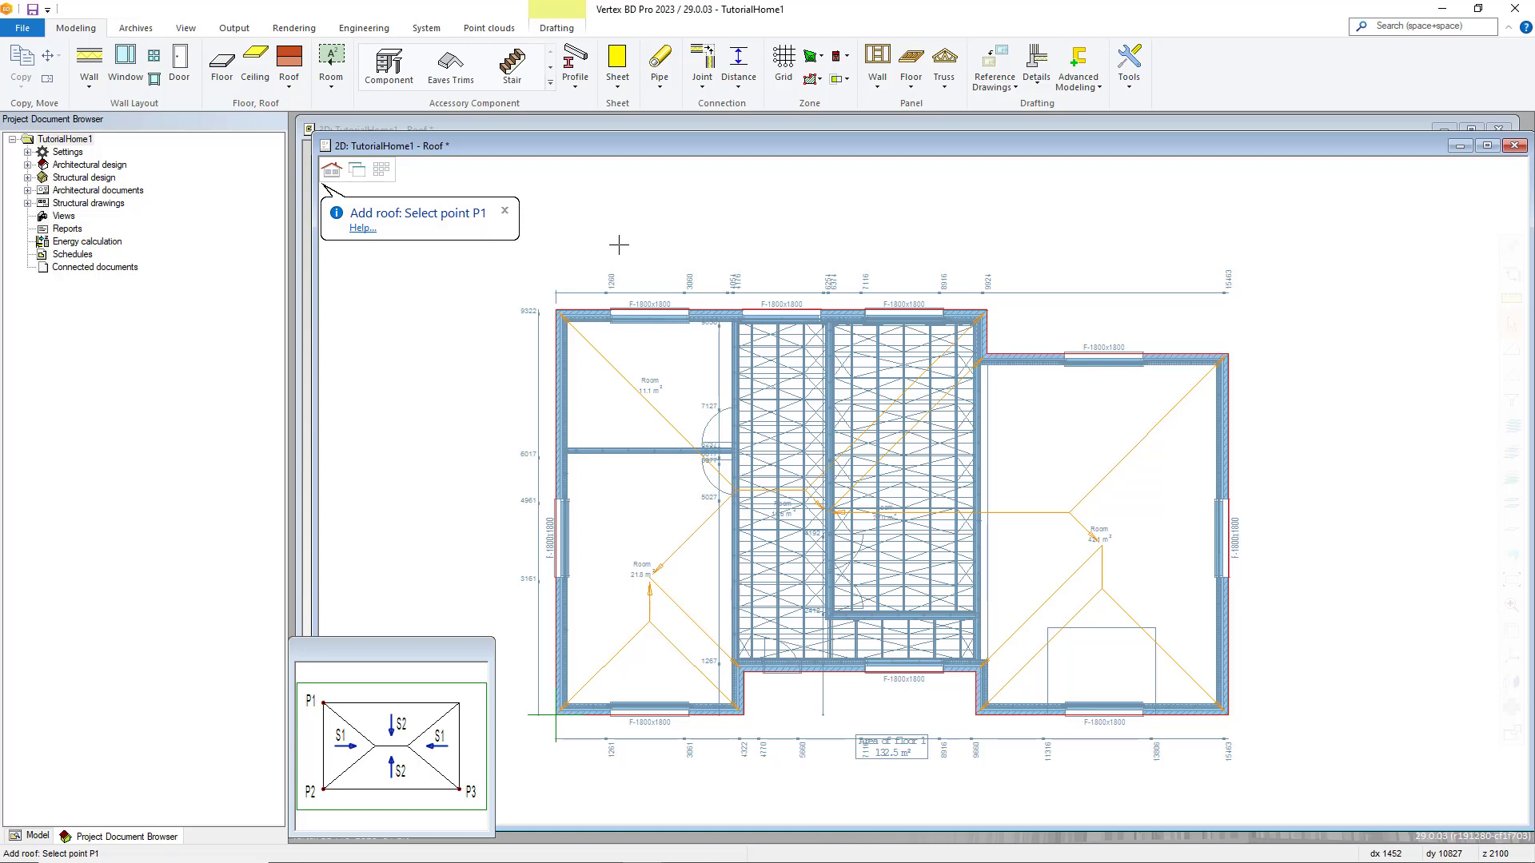
{"action": "left_click_drag", "start_coordinate": [381, 649], "coordinate": [409, 525]}
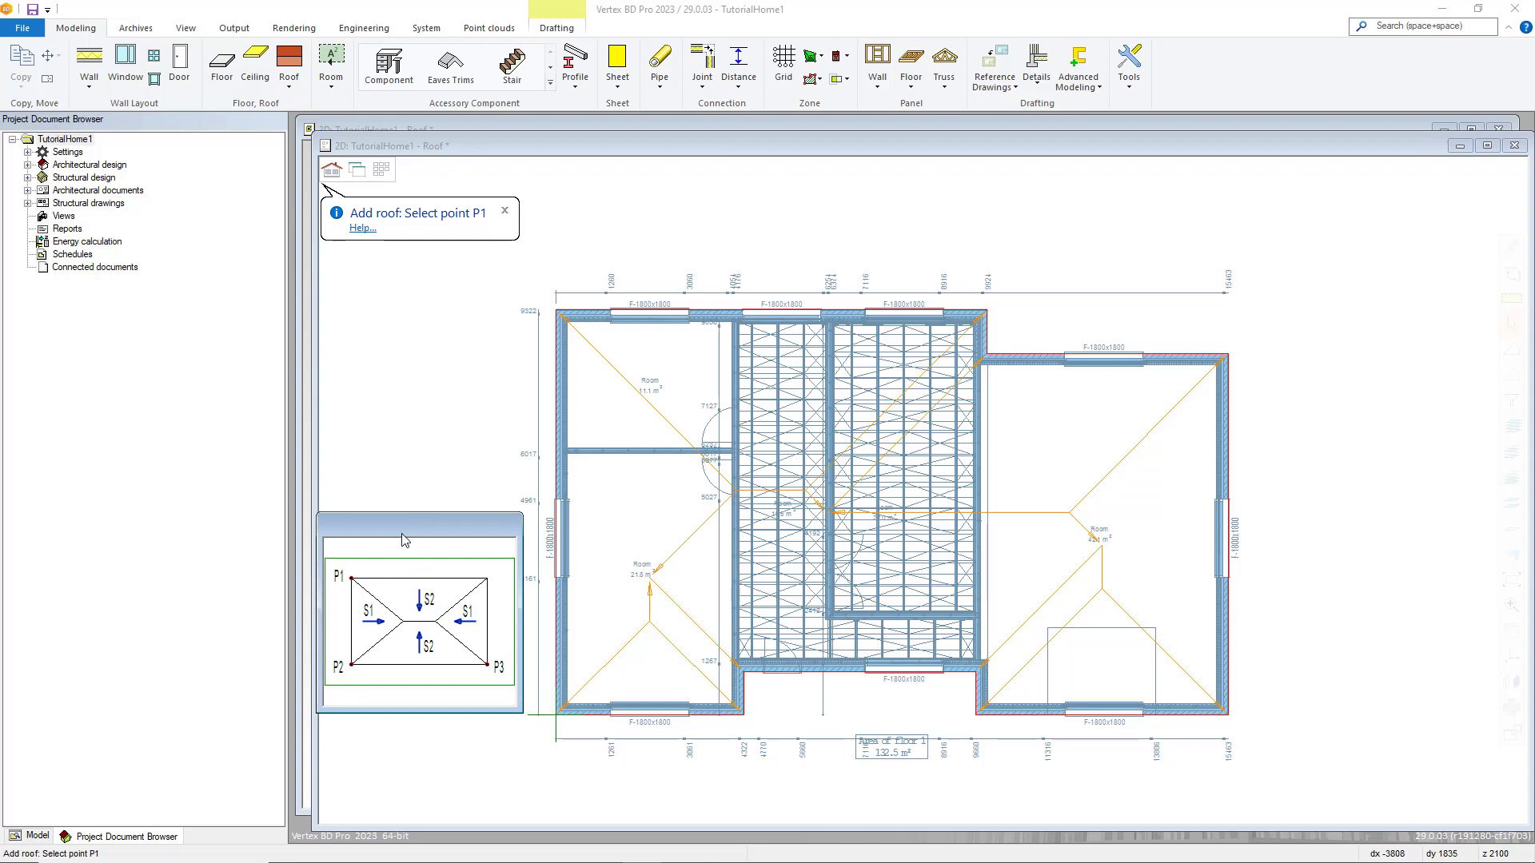
{"action": "left_click", "coordinate": [555, 309]}
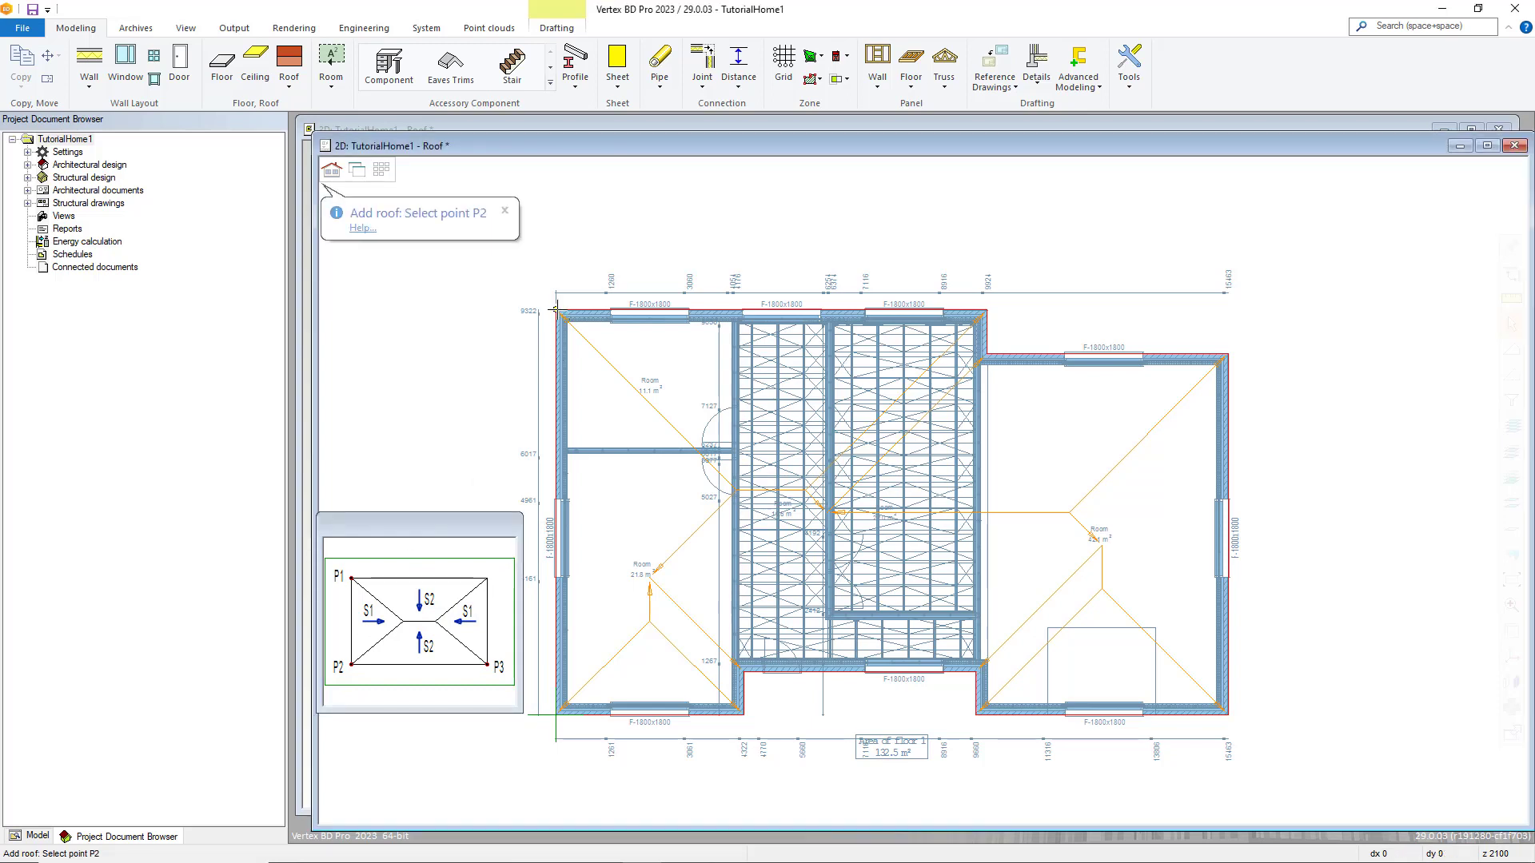
{"action": "left_click", "coordinate": [556, 714]}
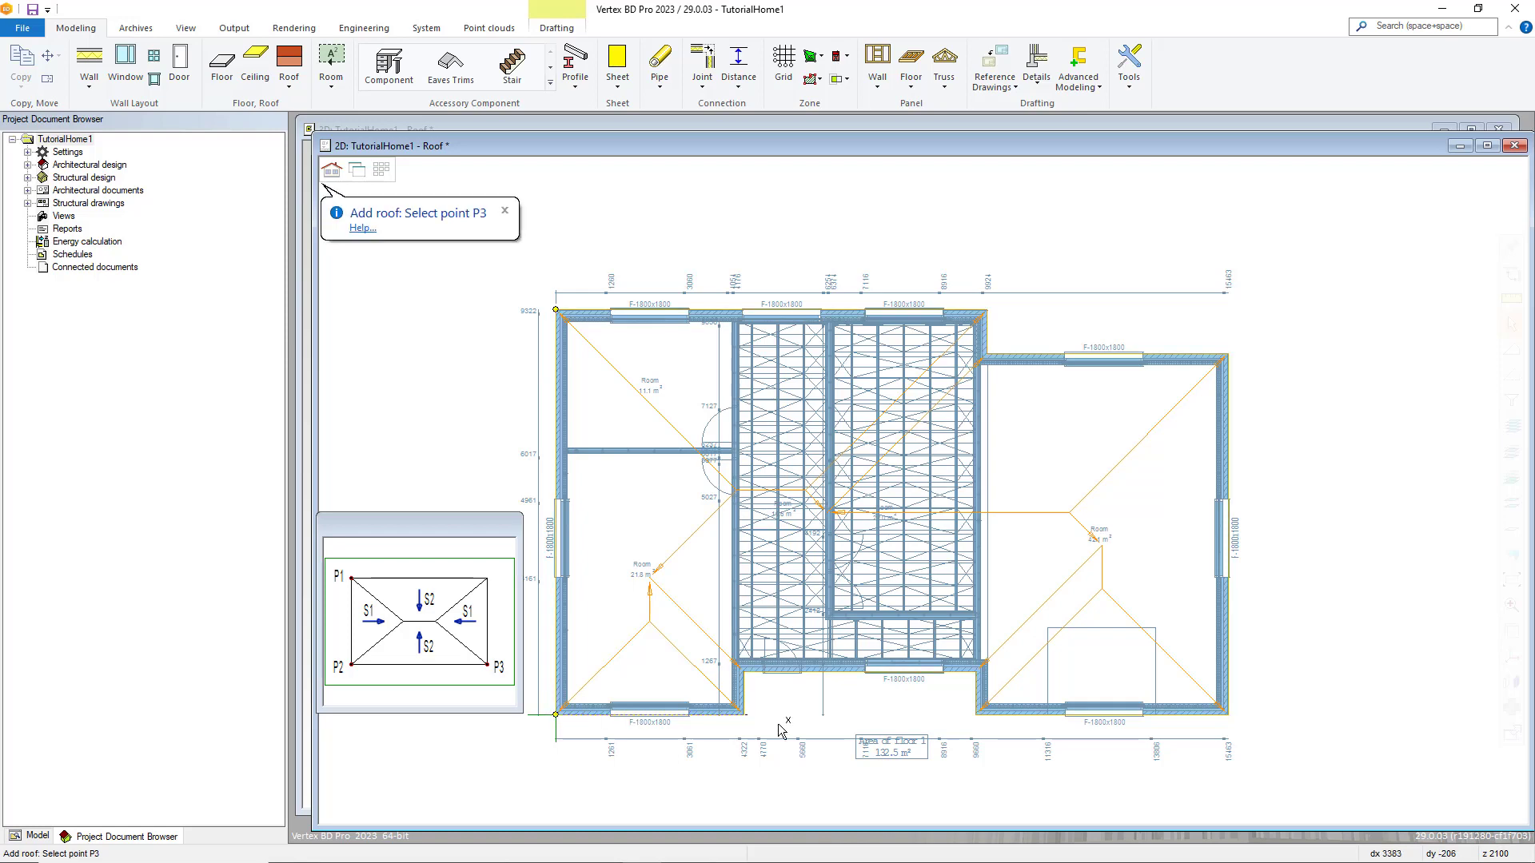
{"action": "left_click", "coordinate": [1228, 714]}
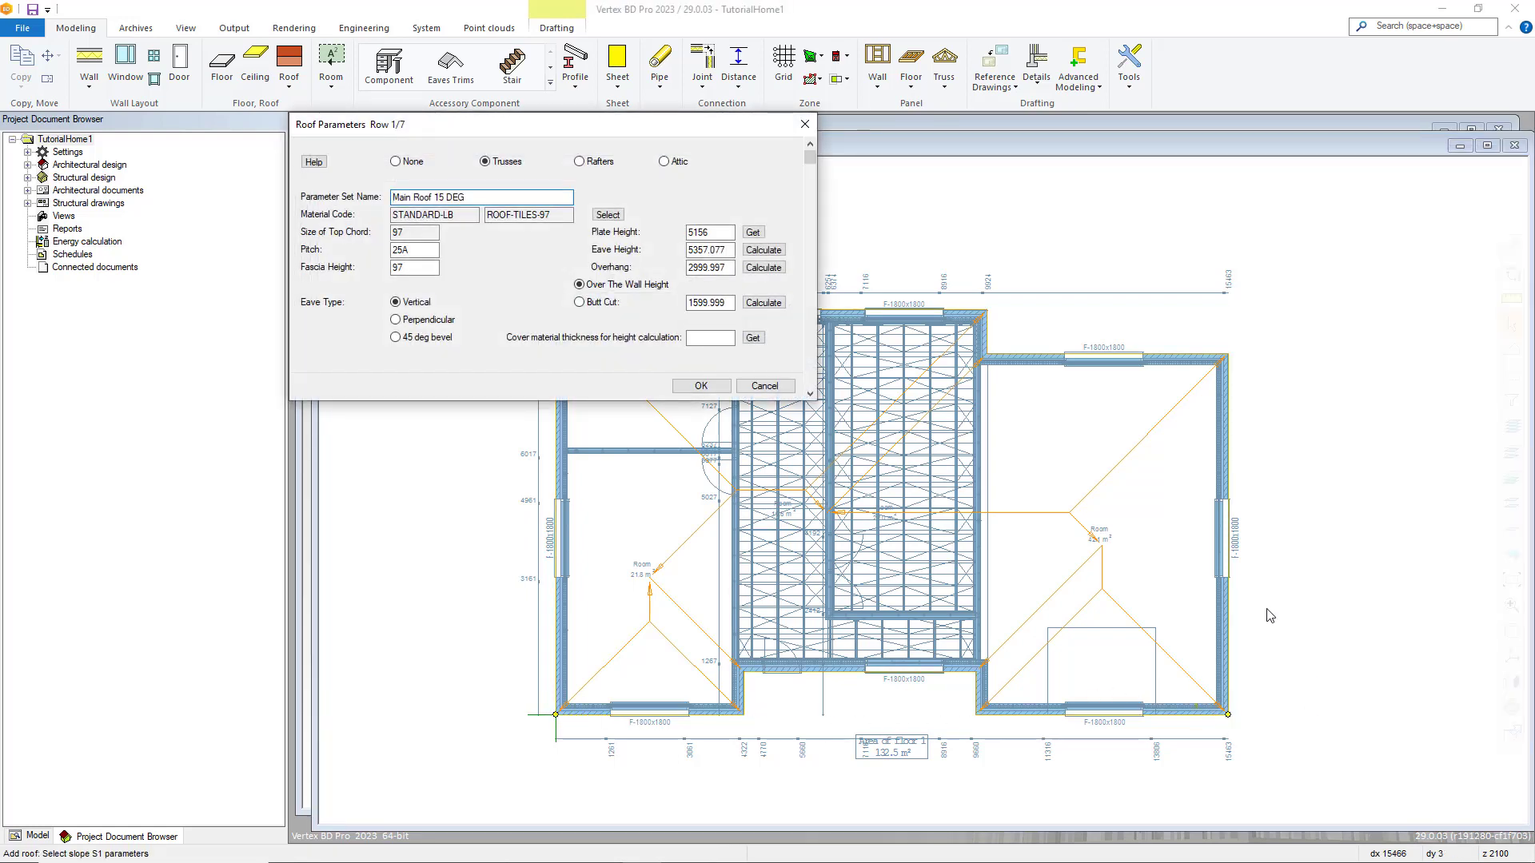
Accept the Main Roof 15 DEG truss parameters for both the S1 and S2 slopes and view the hip roof in 3D
{"action": "left_click", "coordinate": [695, 388]}
{"action": "left_click", "coordinate": [697, 389]}
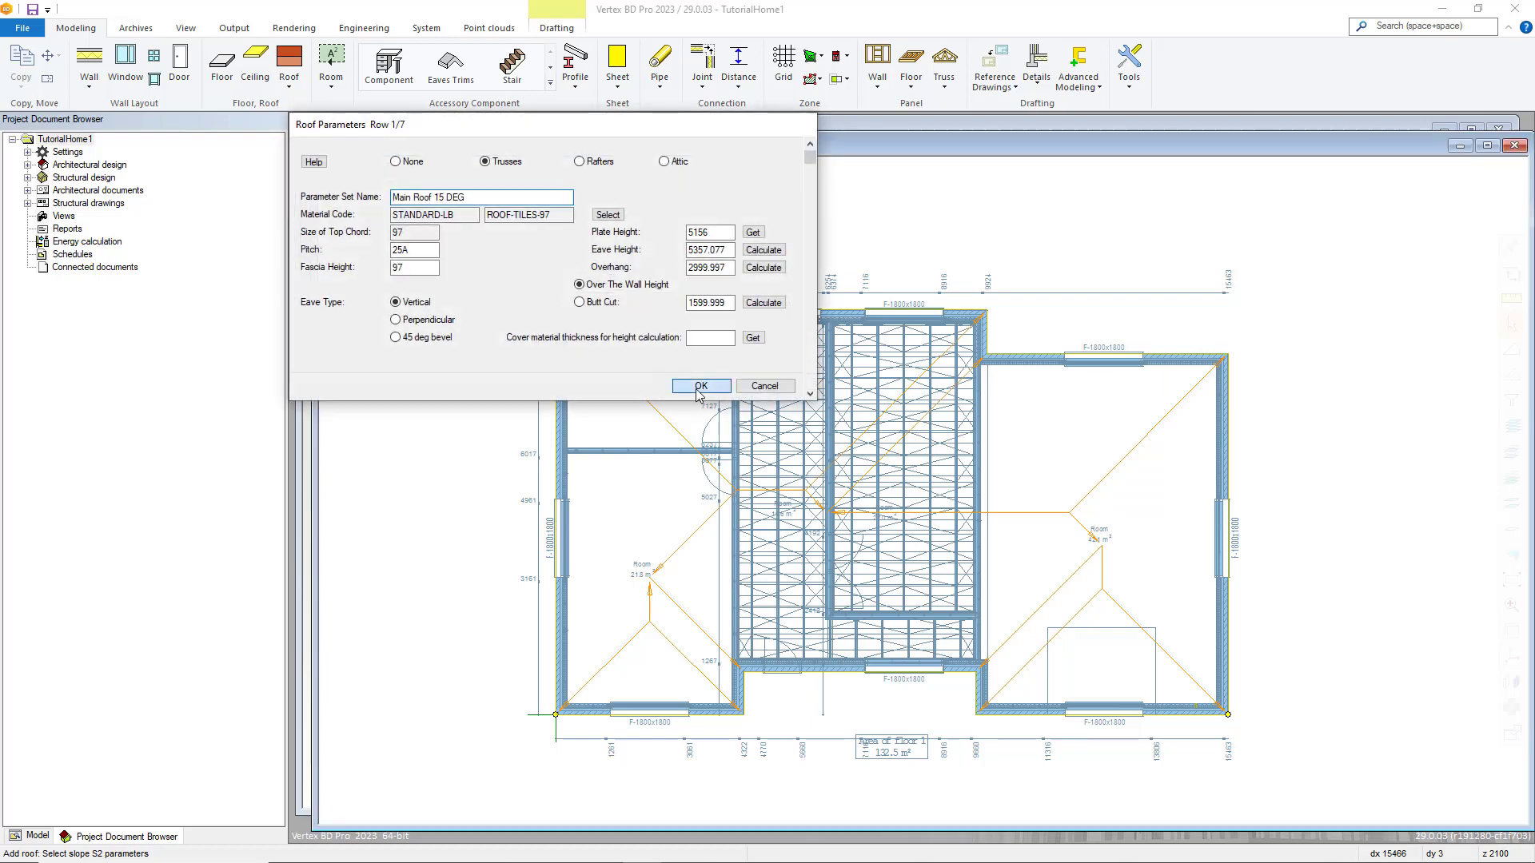
{"action": "scroll", "coordinate": [866, 299], "scroll_direction": "down", "scroll_amount": 1}
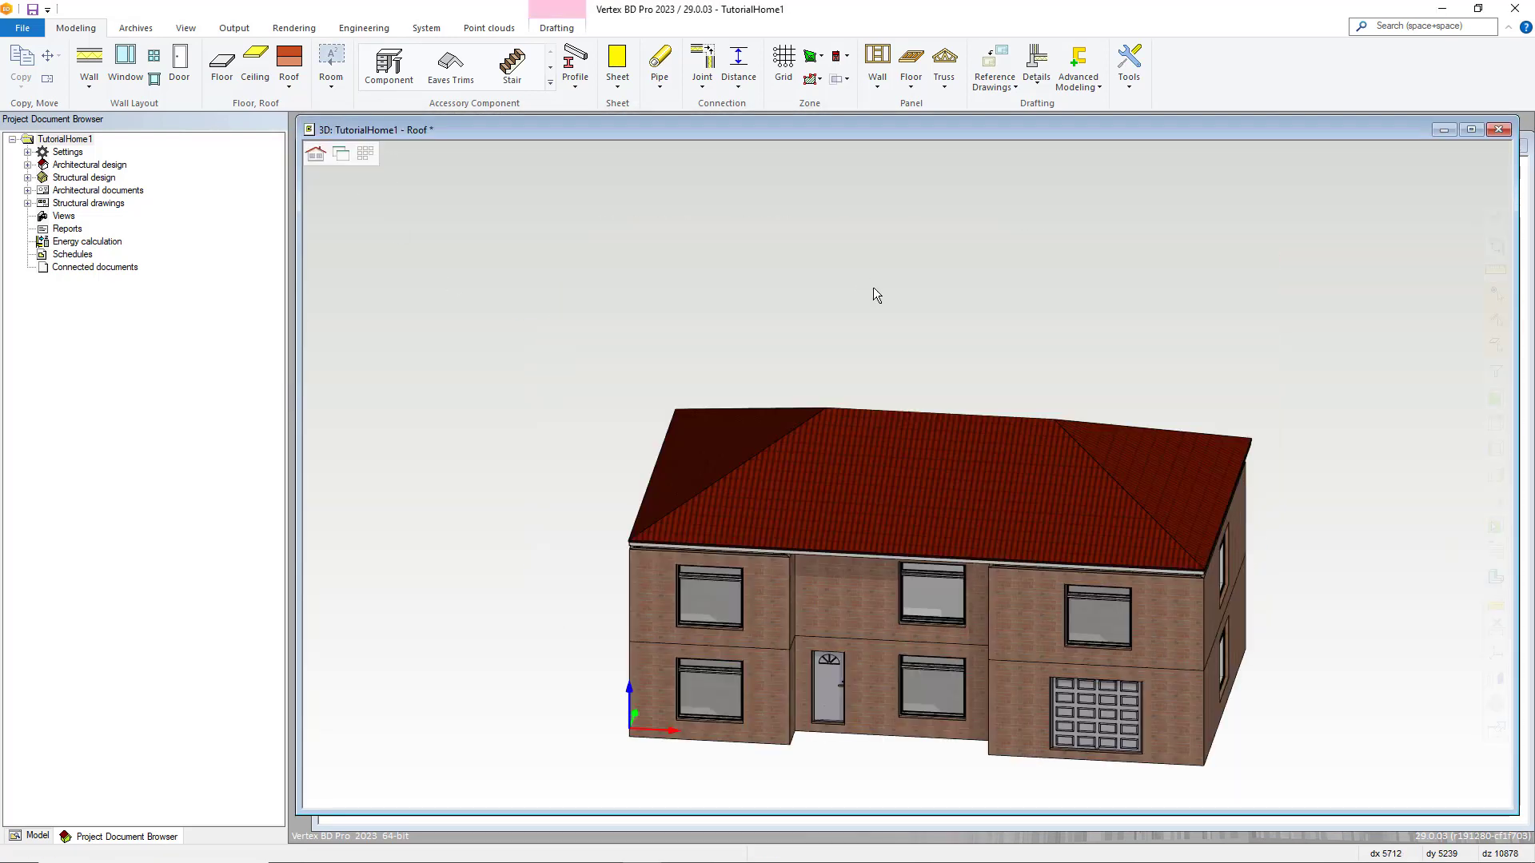
{"action": "scroll", "coordinate": [953, 571], "scroll_direction": "down", "scroll_amount": 1}
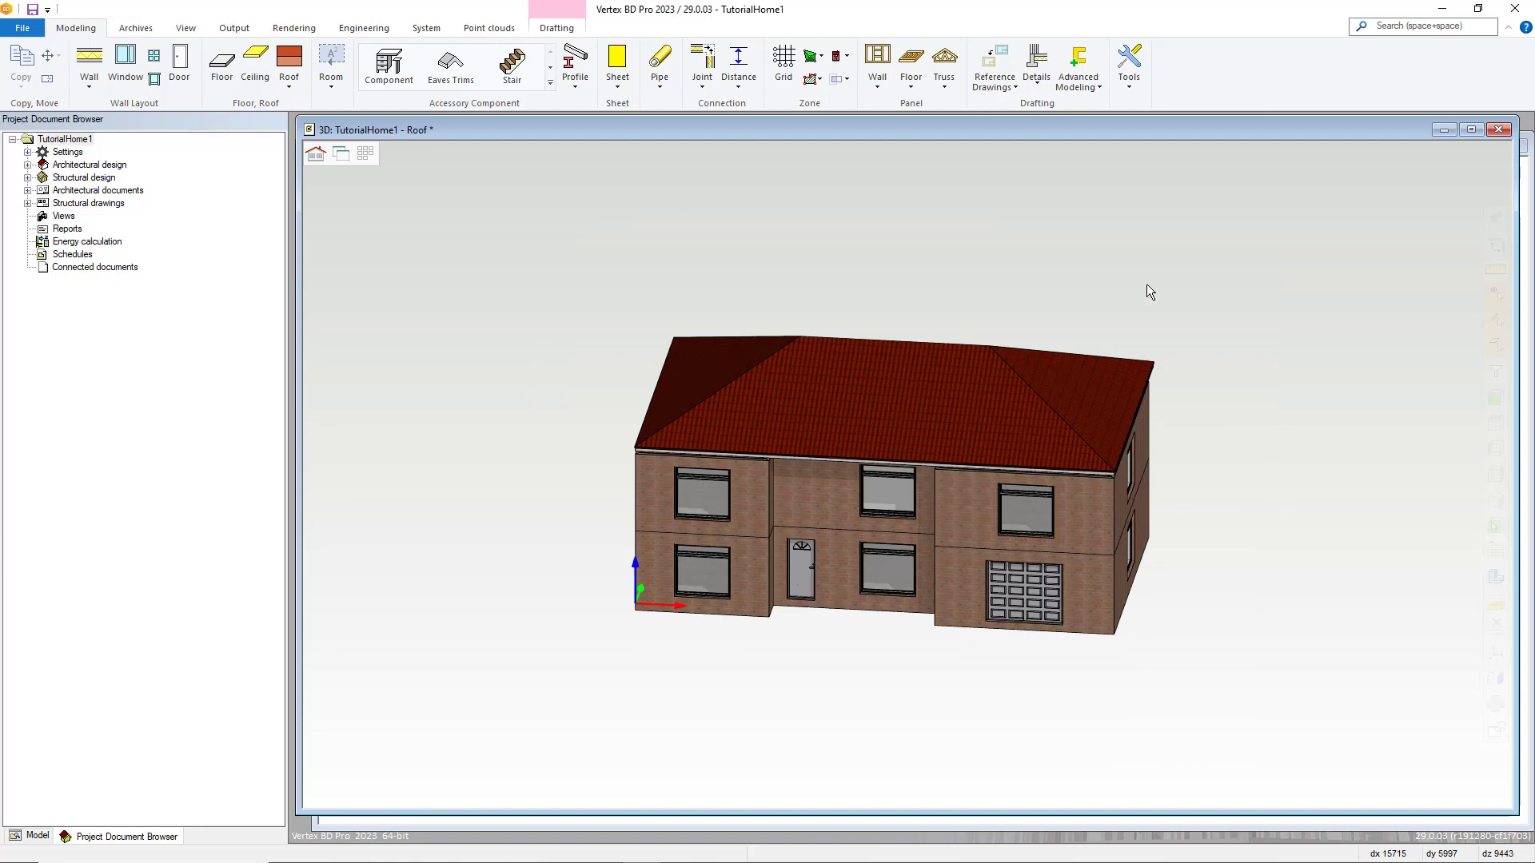